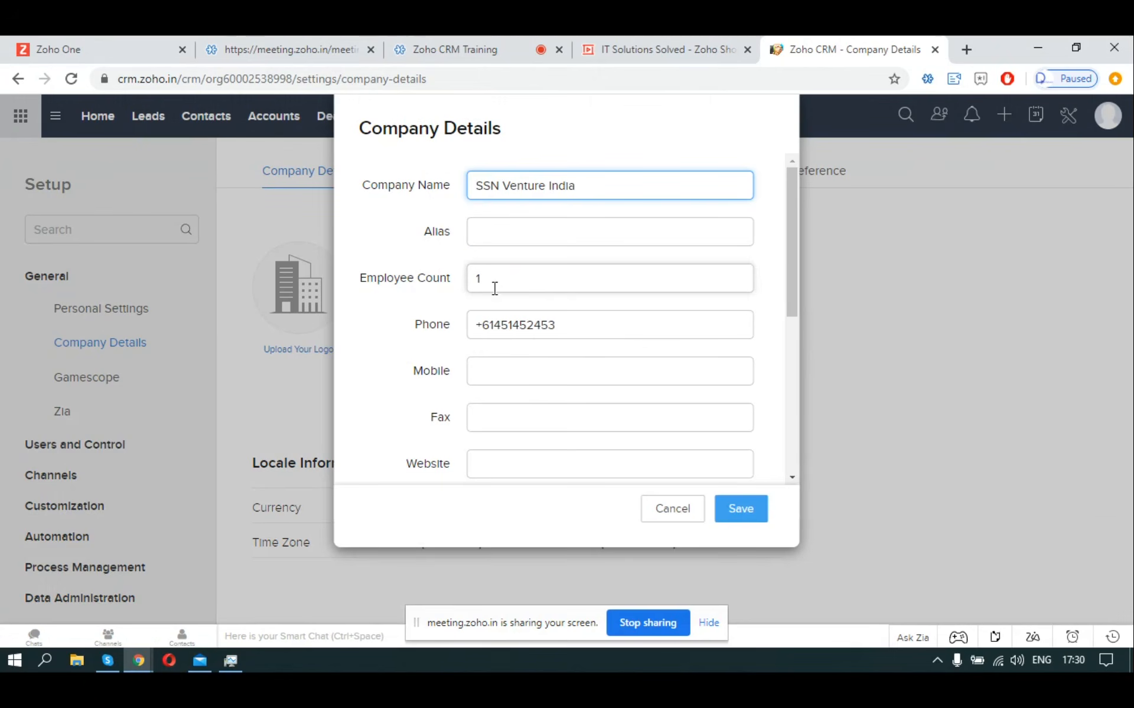
Review the fields of the company details form and the locale currency and time zone, closing both without changes.
scroll(498, 389, "down", 3)
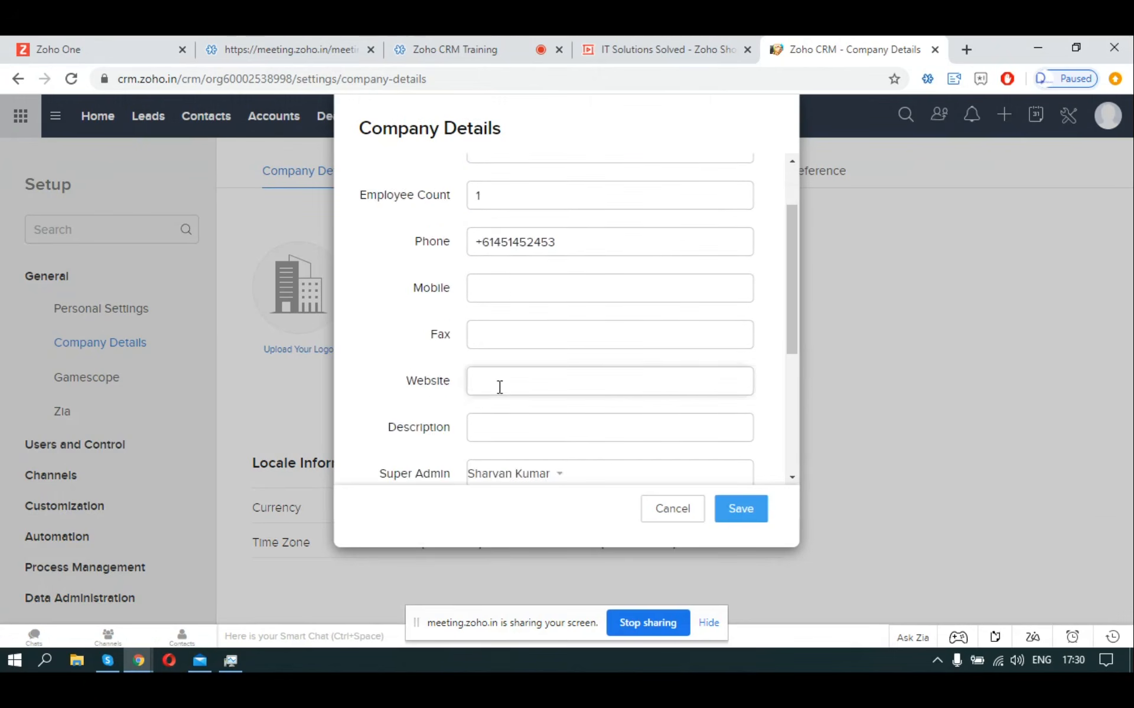
scroll(500, 284, "down", 2)
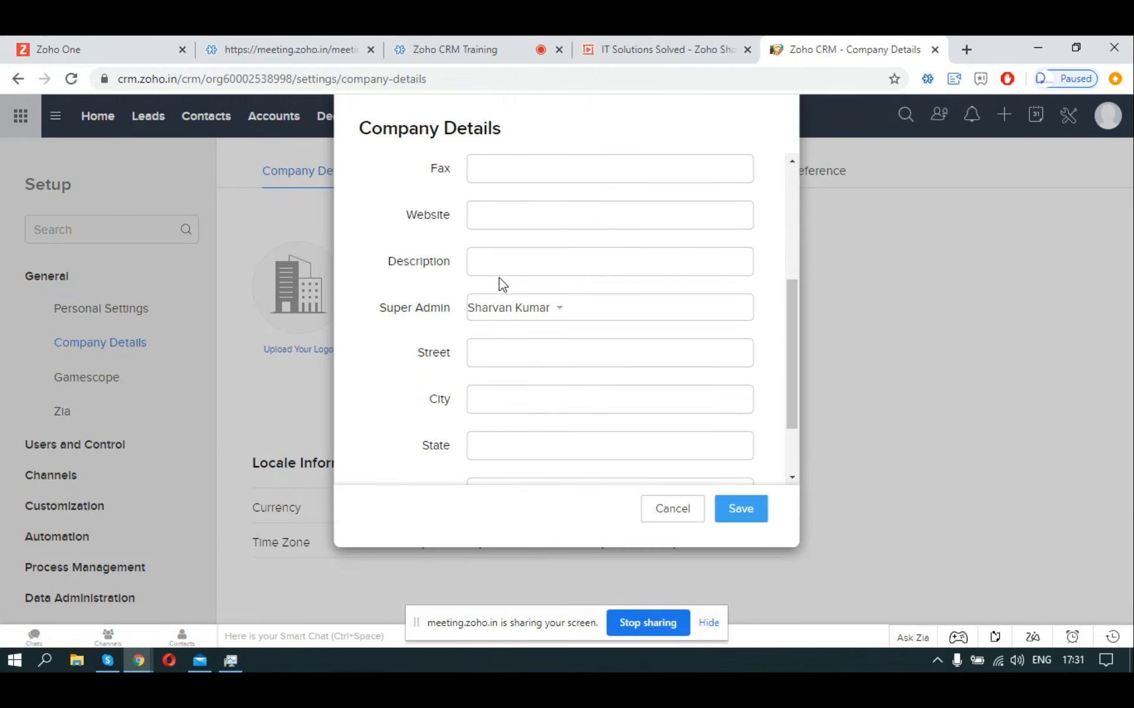
scroll(501, 283, "down", 3)
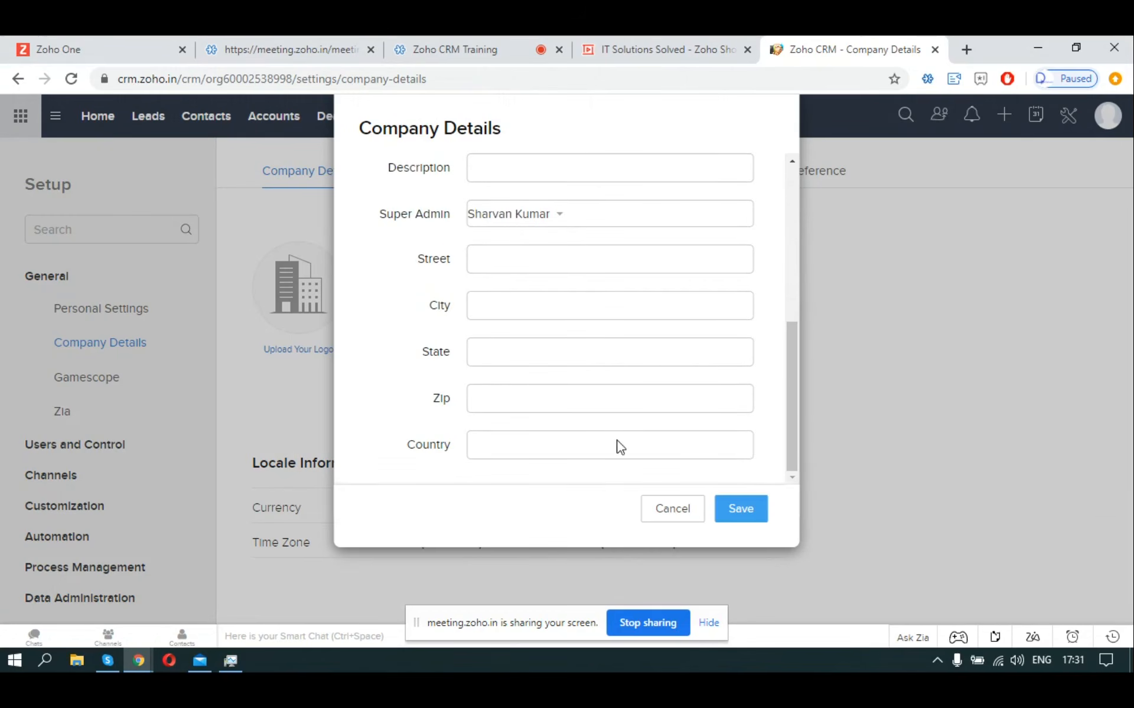
left_click(654, 509)
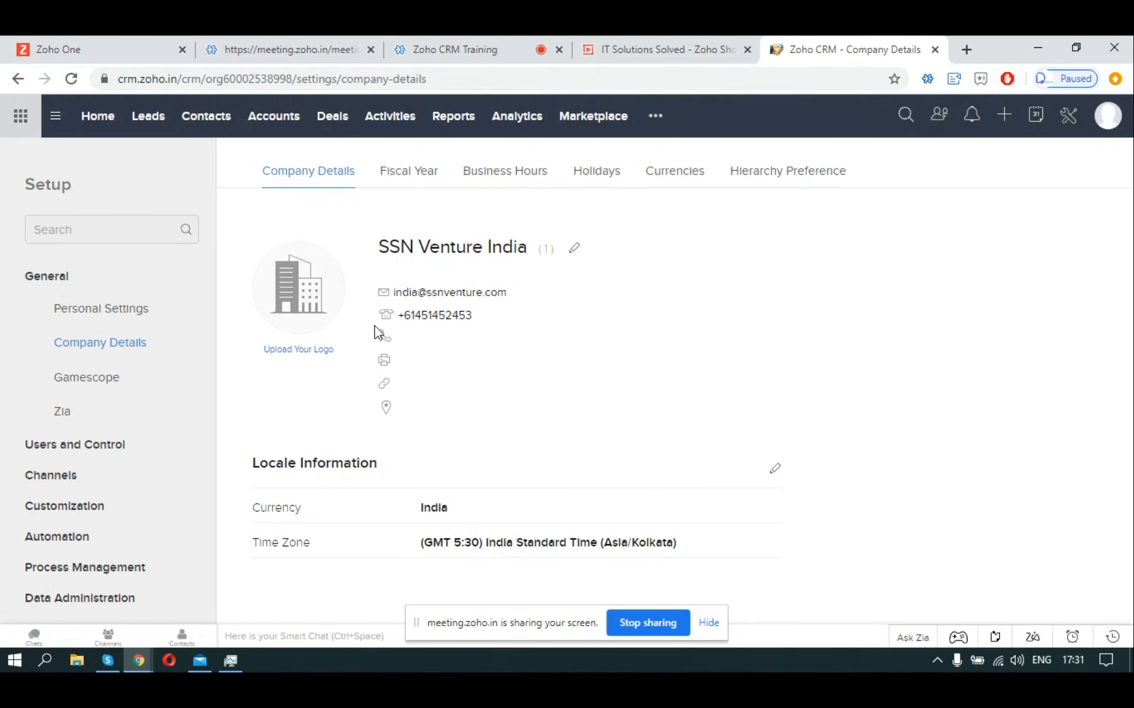
left_click(776, 467)
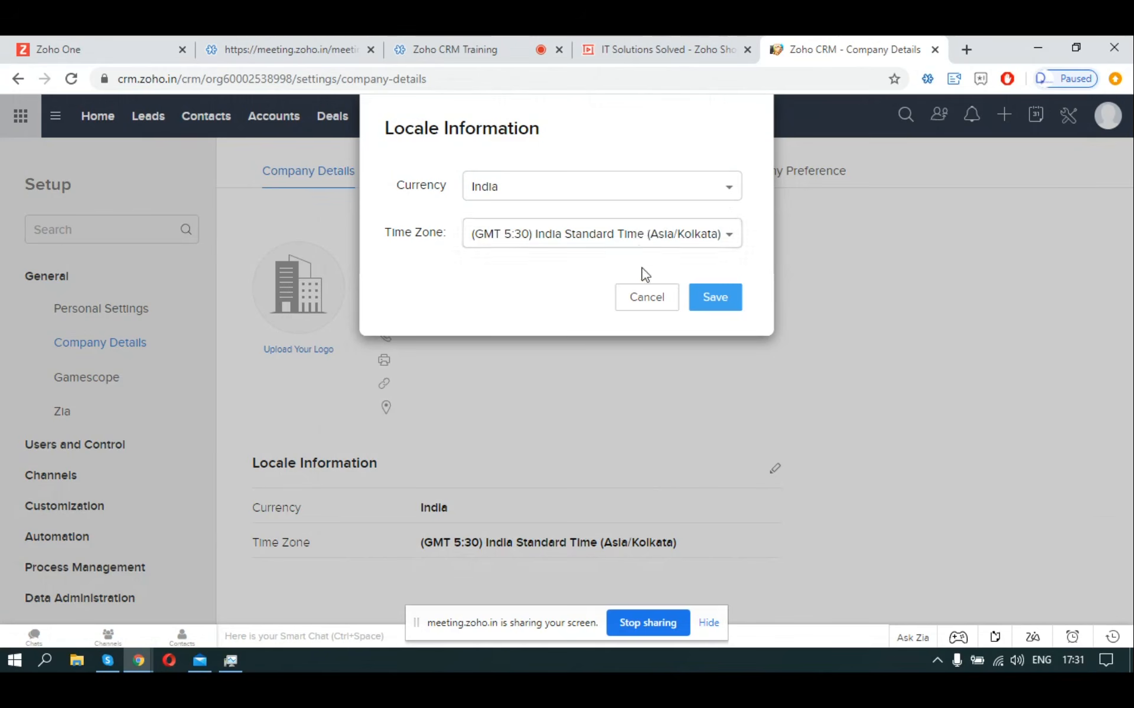
left_click(644, 300)
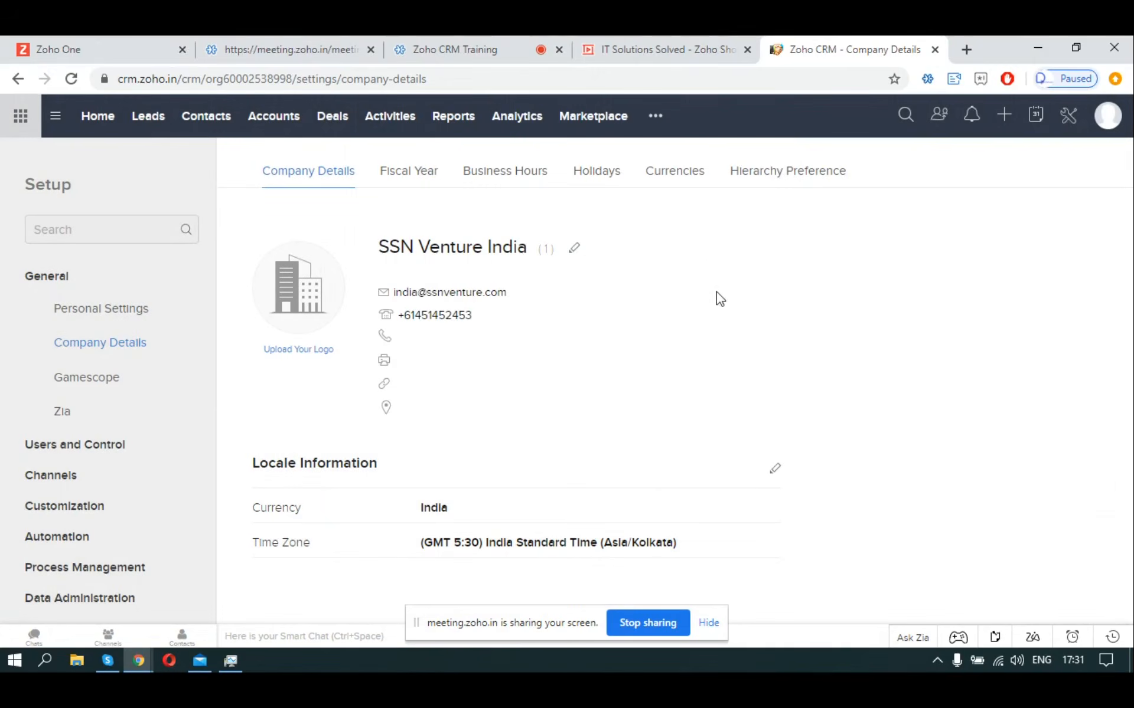
Check the Organization Settings training slide, set the fiscal year to begin in January, and save it.
left_click(679, 39)
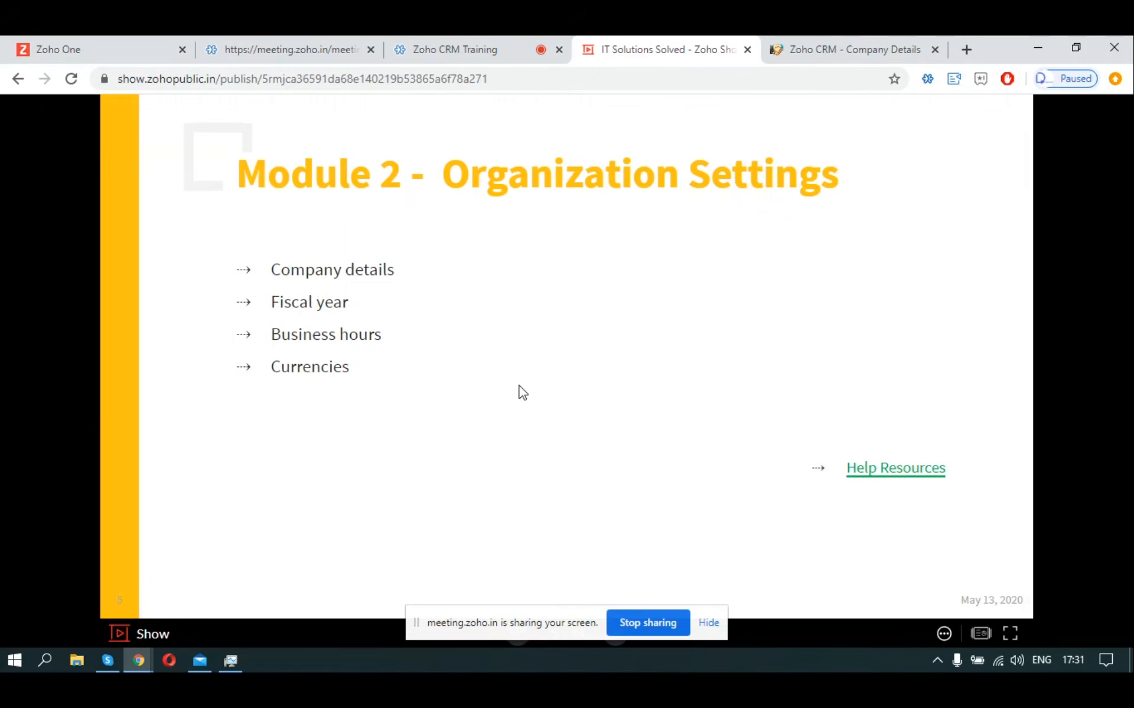
left_click(826, 49)
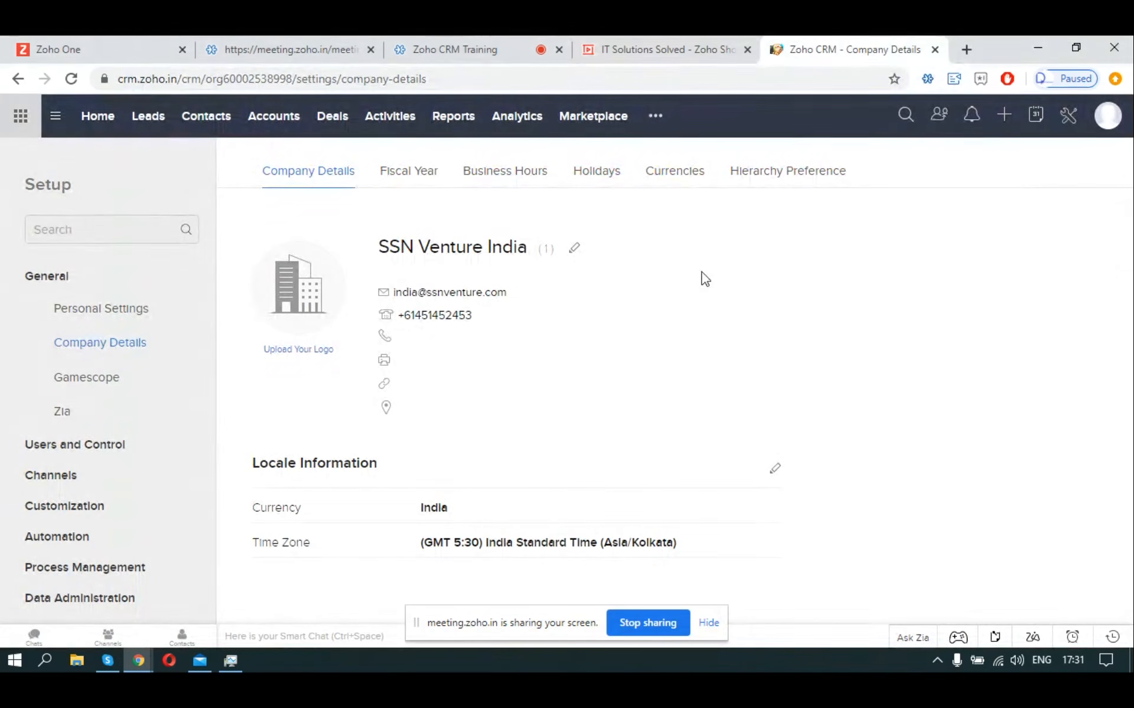
left_click(409, 171)
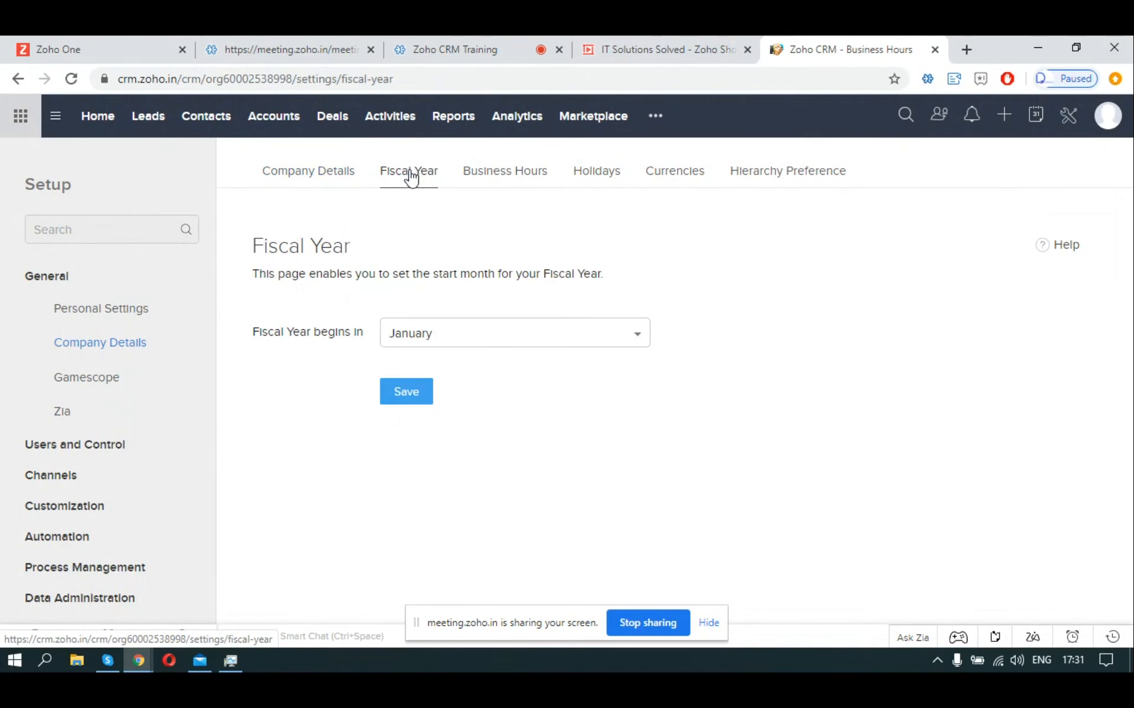
left_click(568, 344)
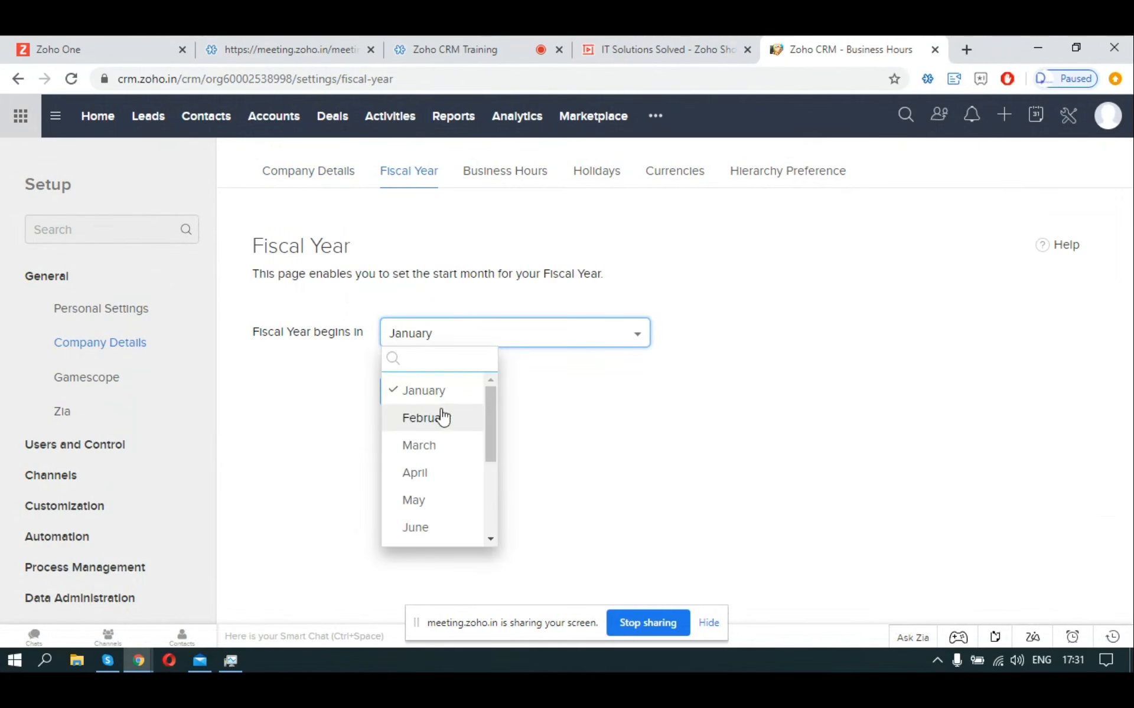
left_click(431, 394)
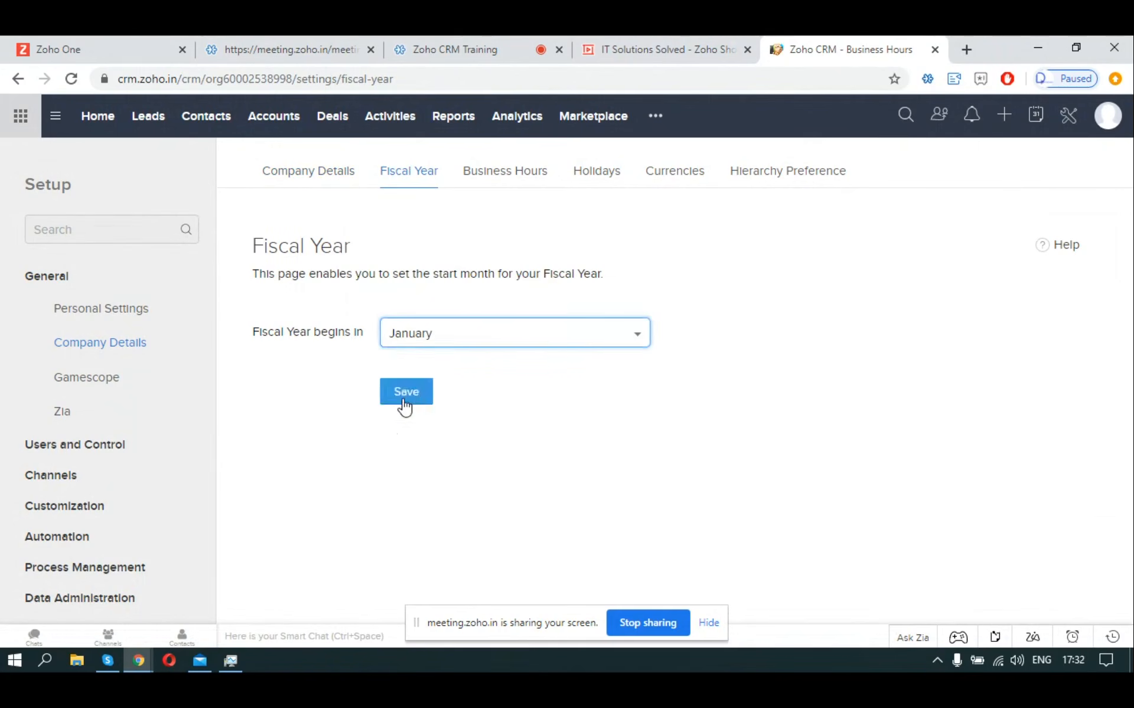
left_click(401, 398)
left_click(661, 171)
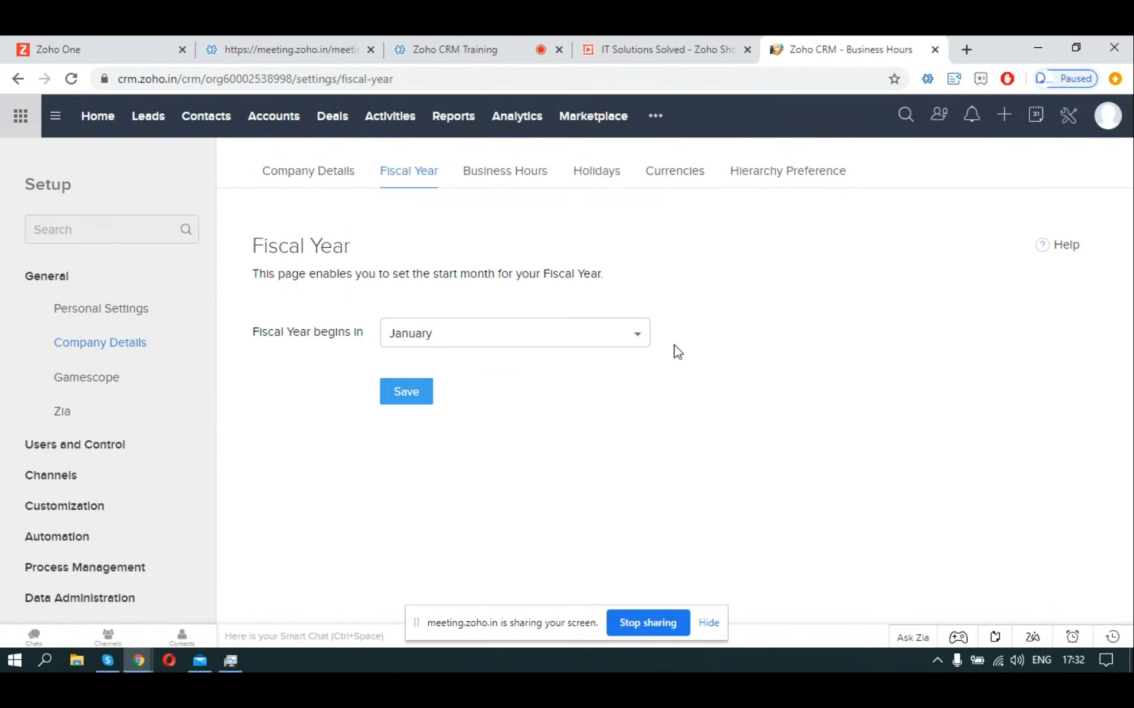
Start new business hours using Custom Hours, with the week starting on Monday.
left_click(718, 45)
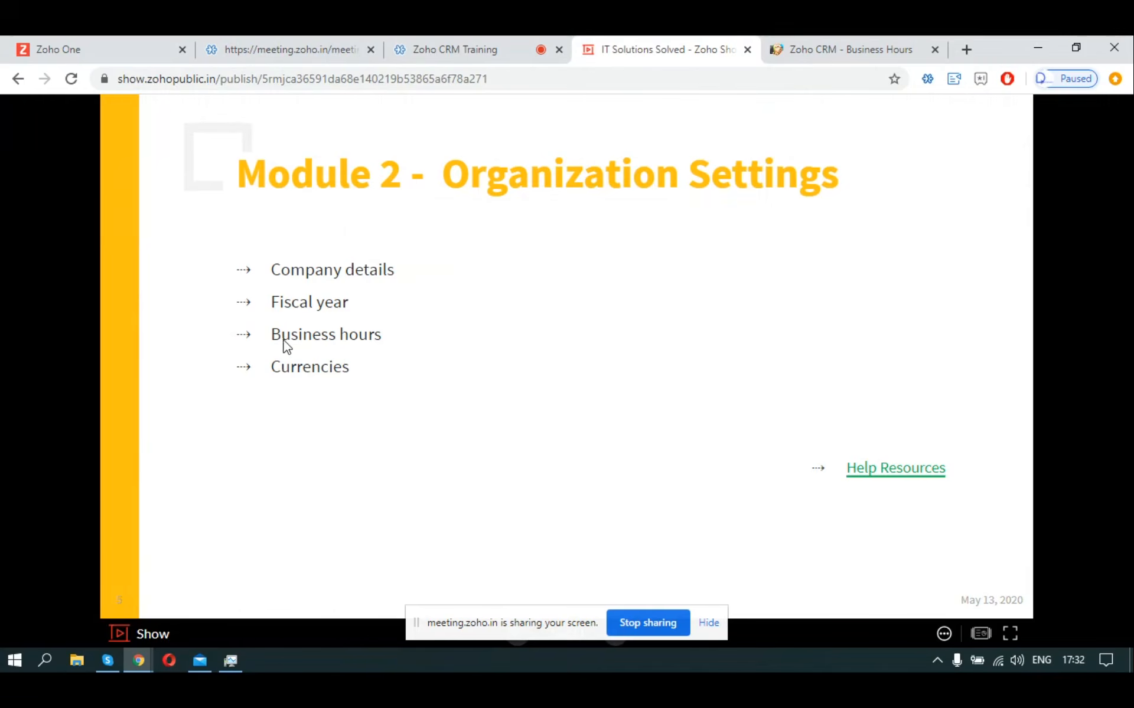
key("ctrl+Tab")
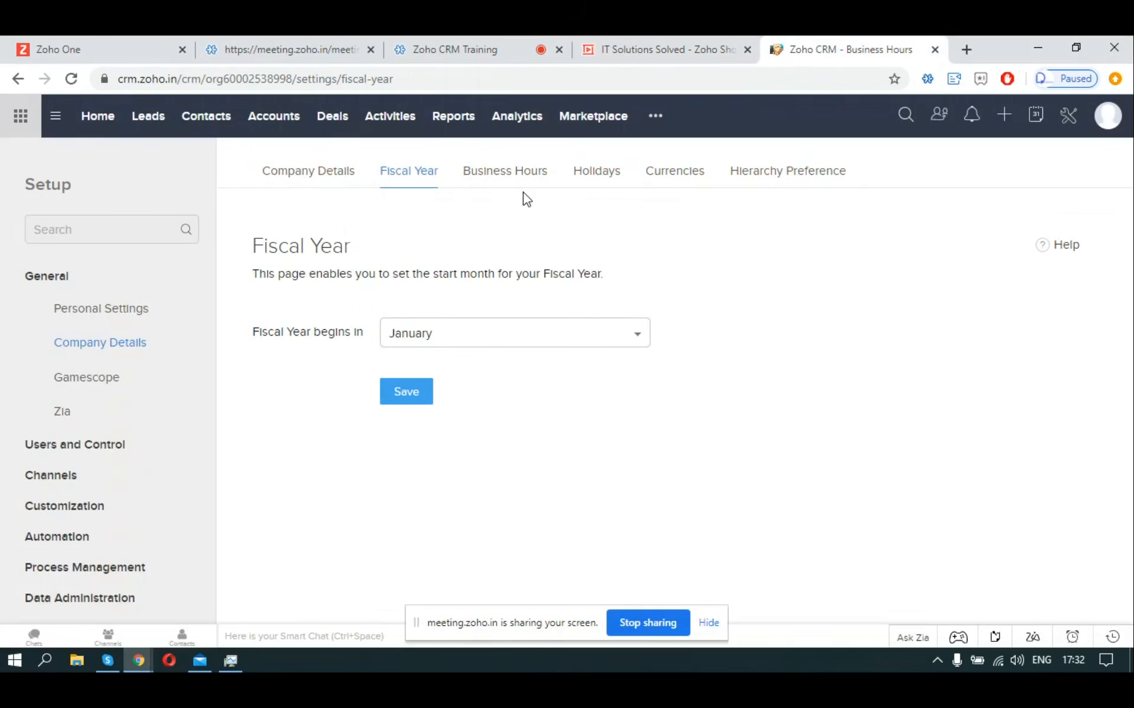
left_click(519, 179)
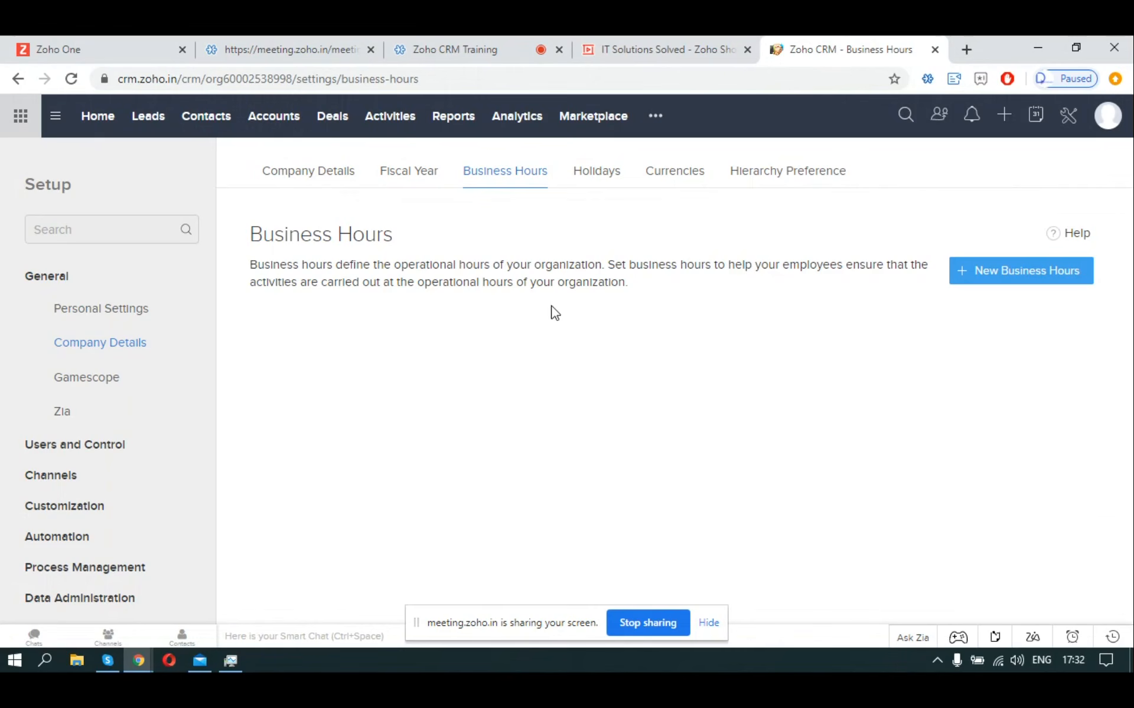
left_click(992, 284)
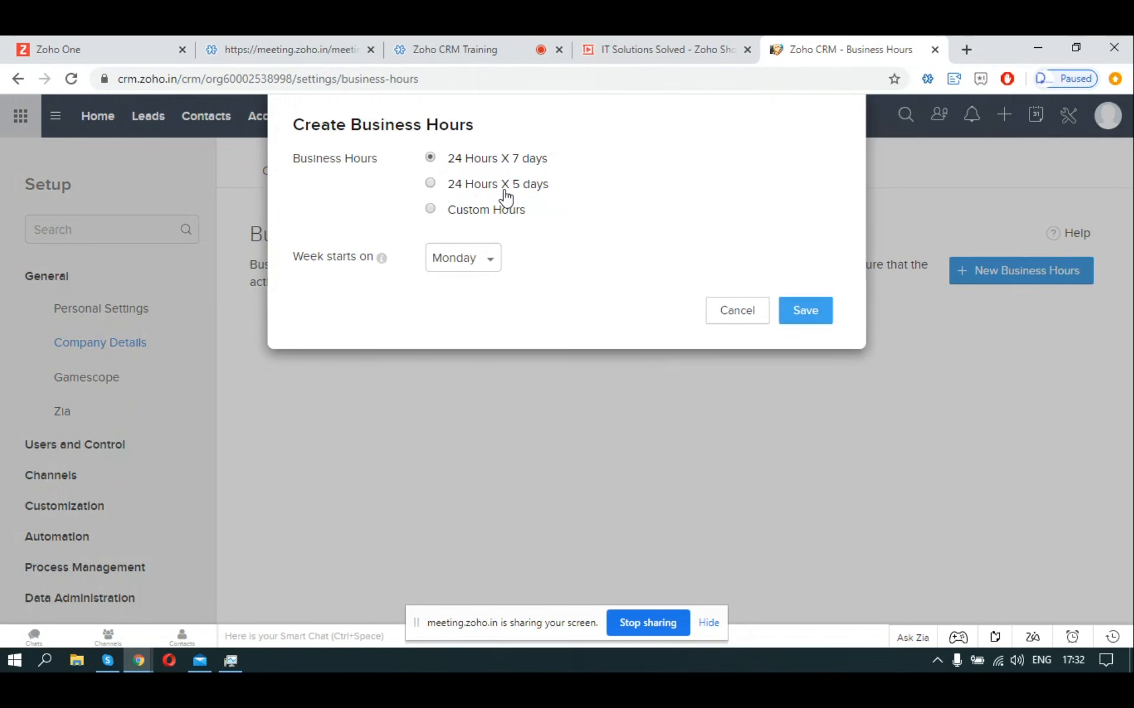
left_click(473, 213)
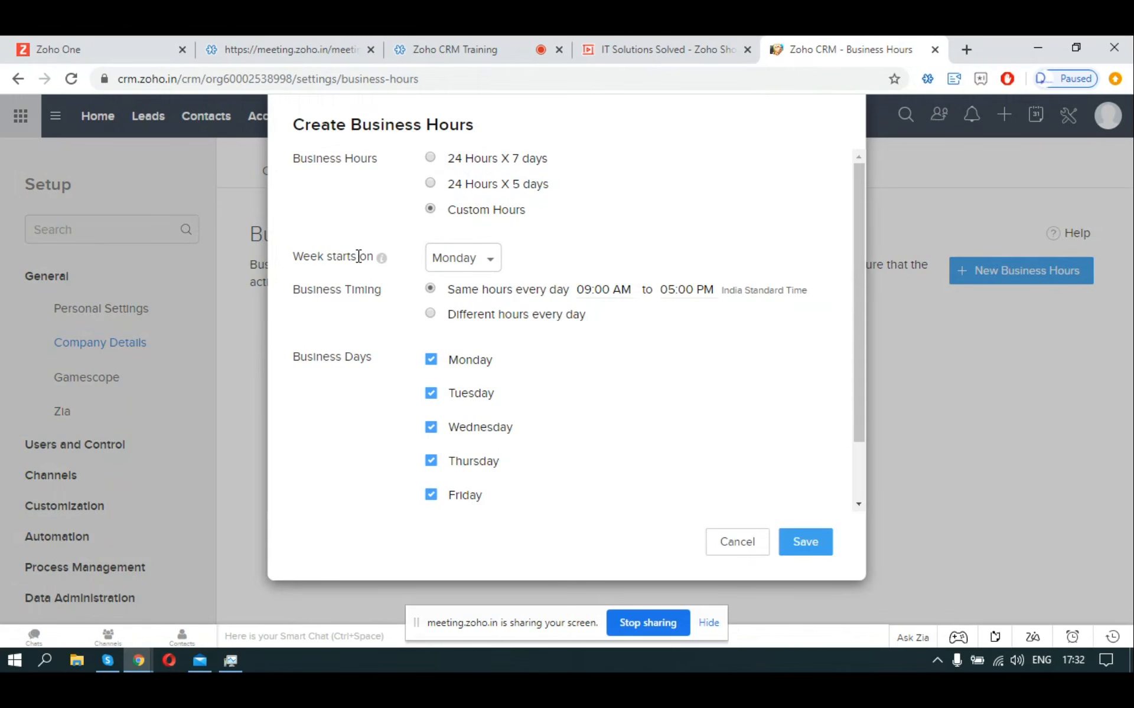
left_click(472, 271)
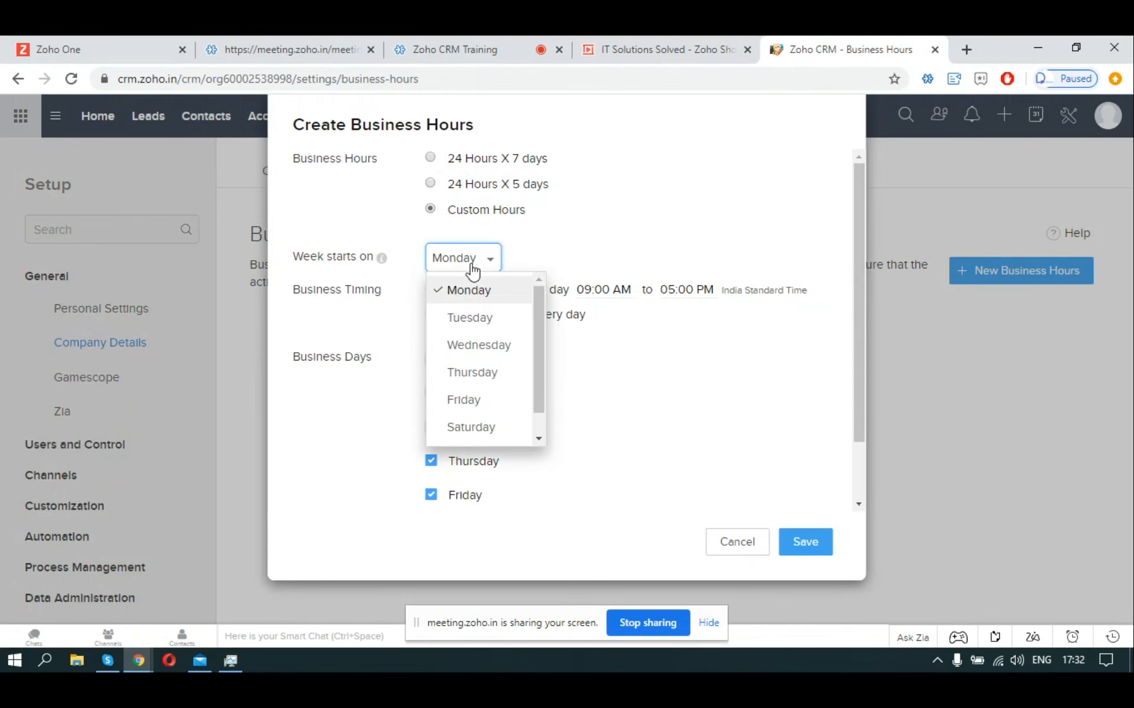
left_click(389, 302)
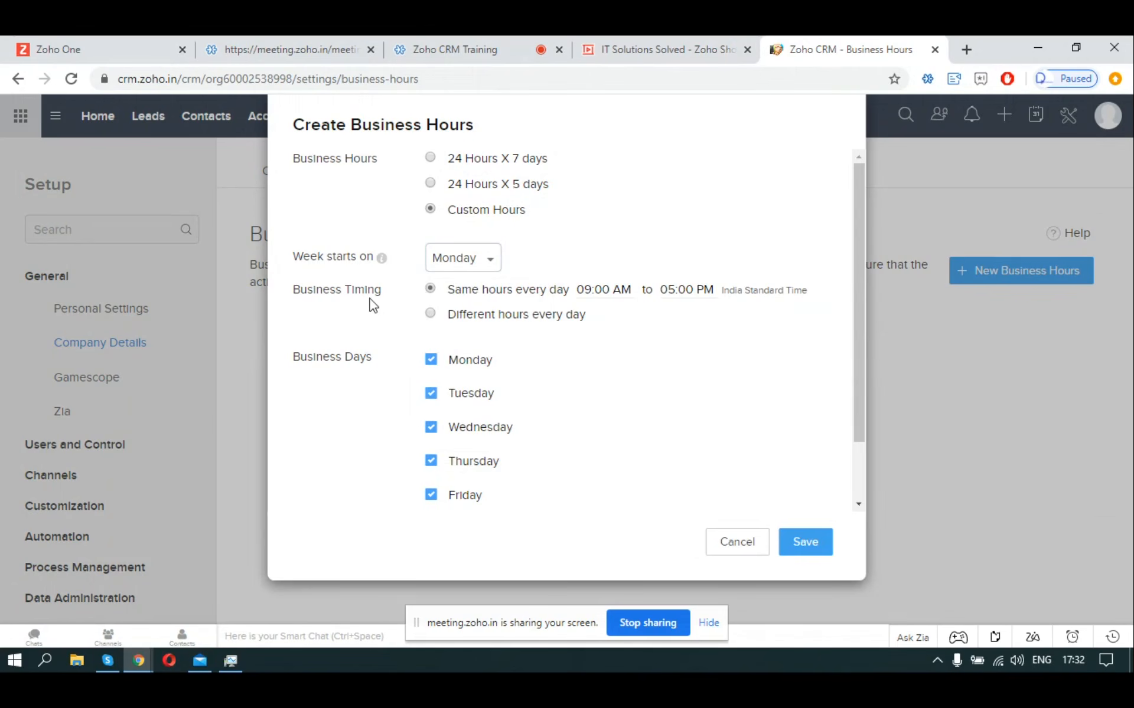
Set the same business timing every day from 09:00 AM to 06:00 PM and save the business hours.
left_click(430, 313)
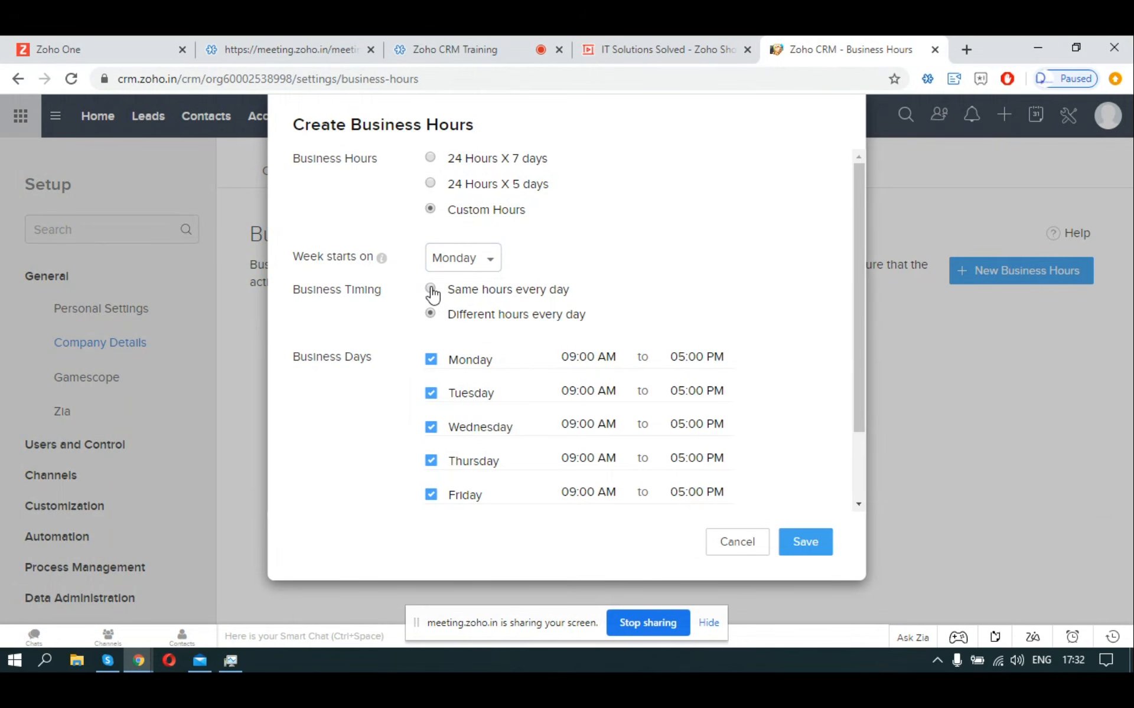
left_click(430, 289)
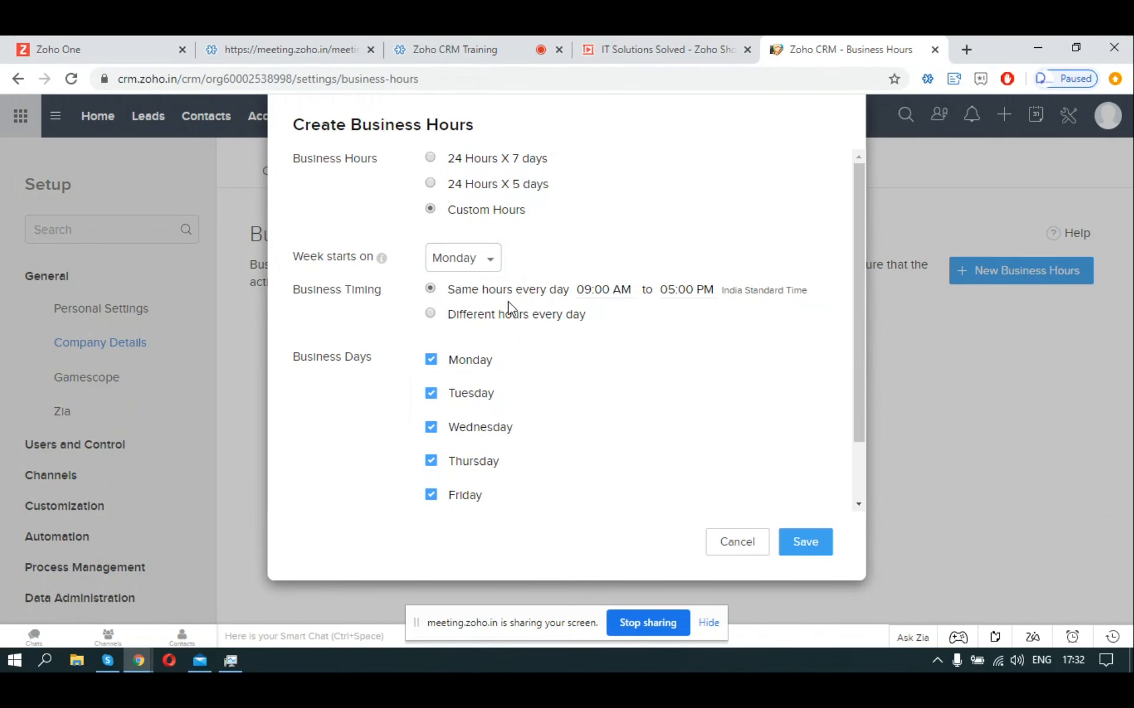
left_click(610, 289)
left_click(616, 338)
left_click(680, 292)
left_click(676, 389)
left_click(803, 542)
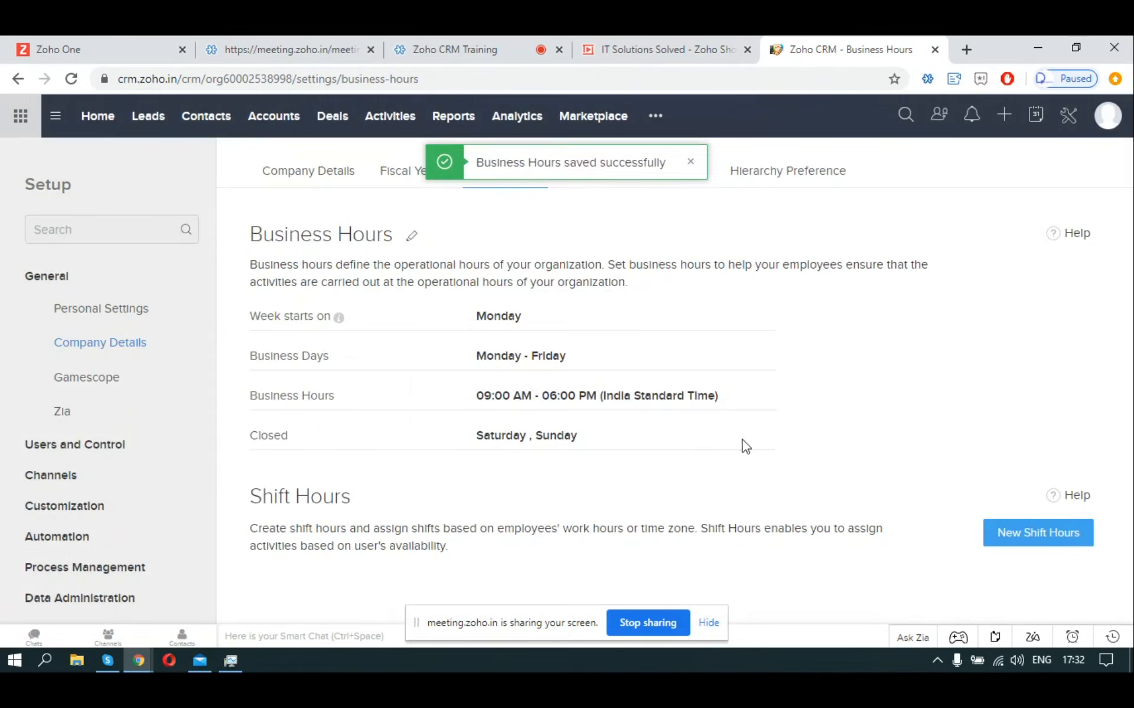
Select Indian Rupee - INR as the organization's home currency and return to the training slides.
left_click(670, 47)
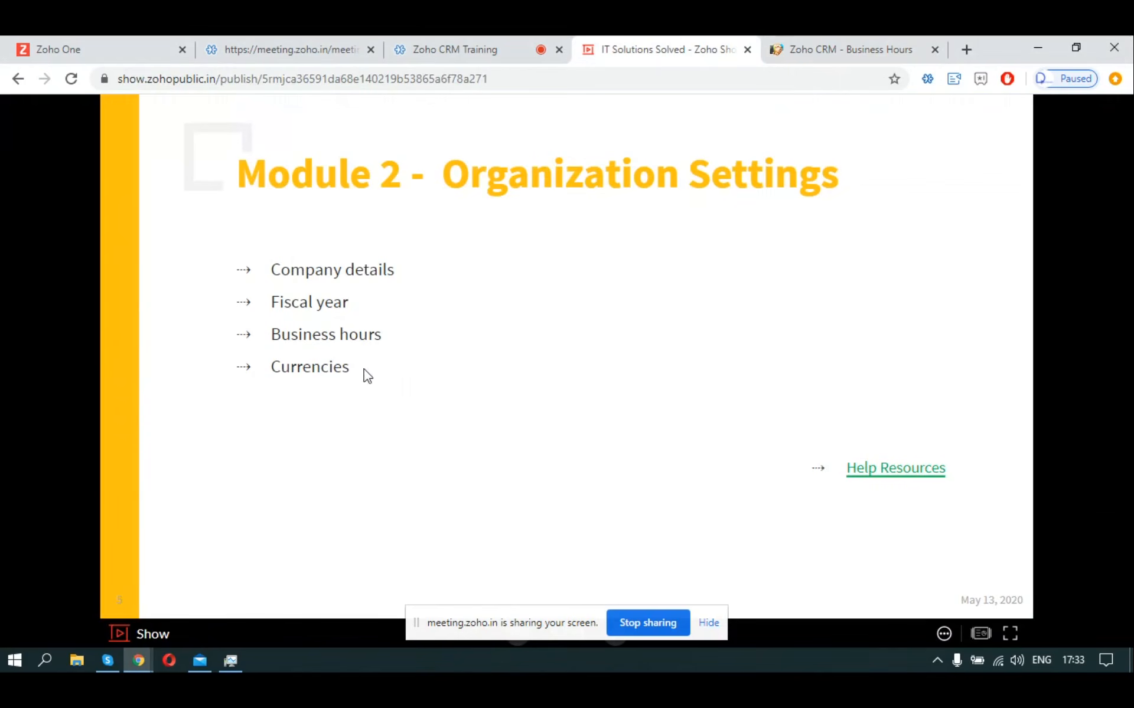
left_click(845, 48)
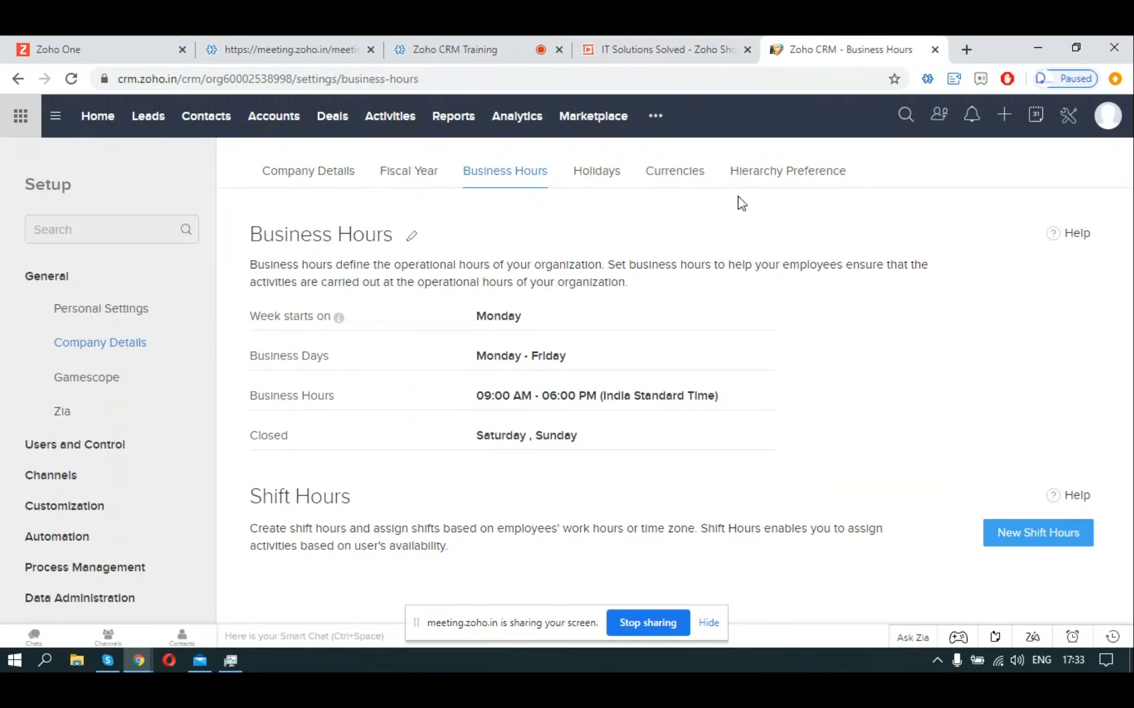
left_click(689, 175)
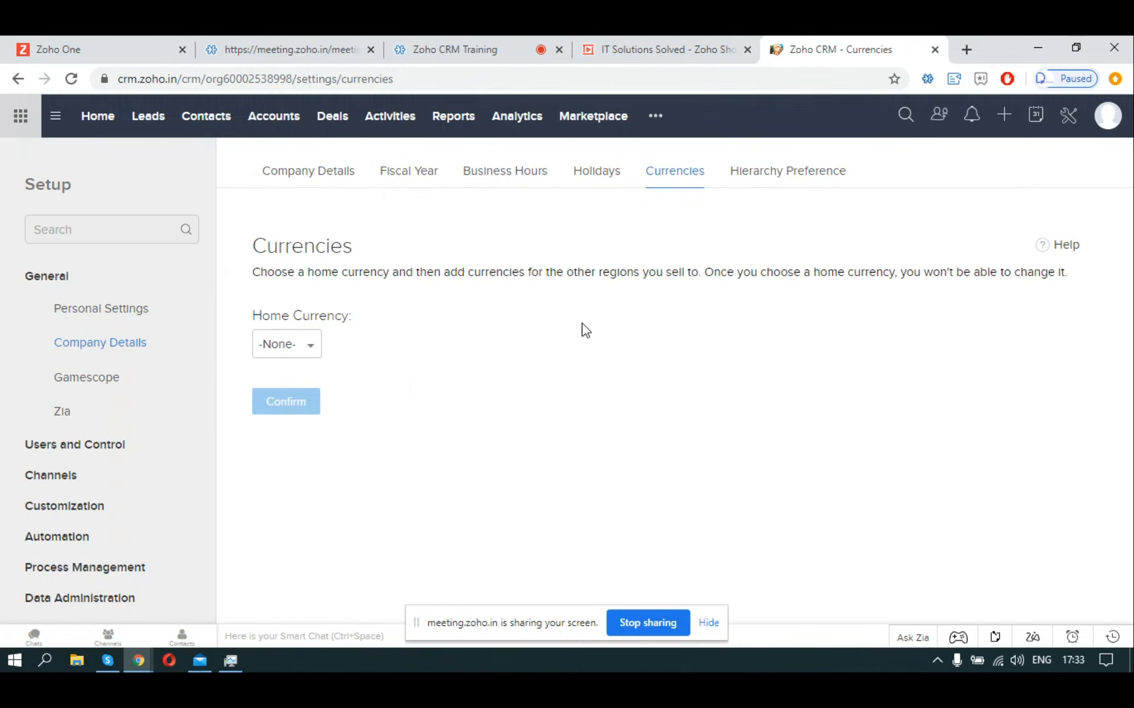
left_click(306, 352)
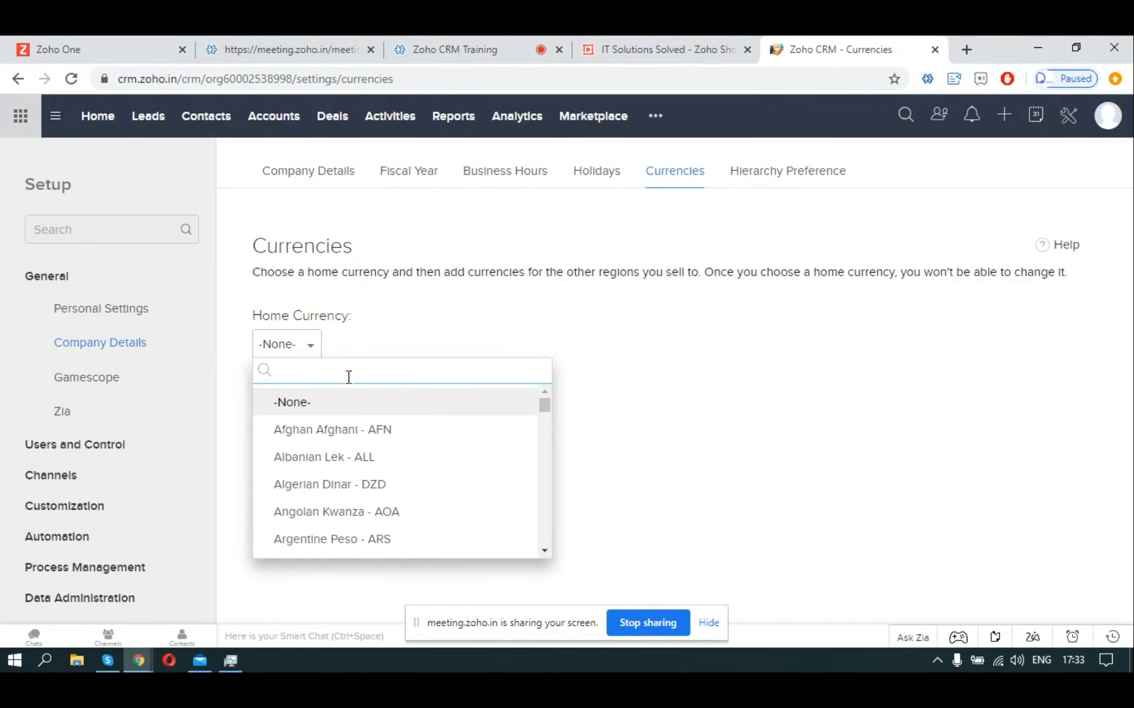
type("India")
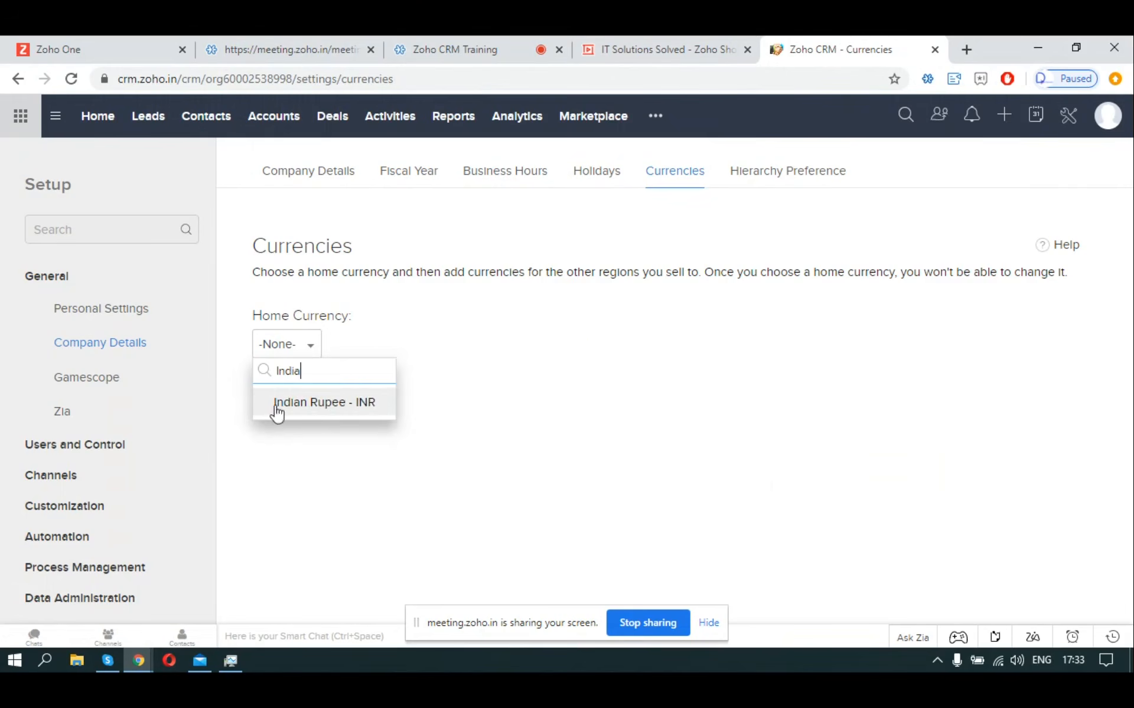
left_click(276, 404)
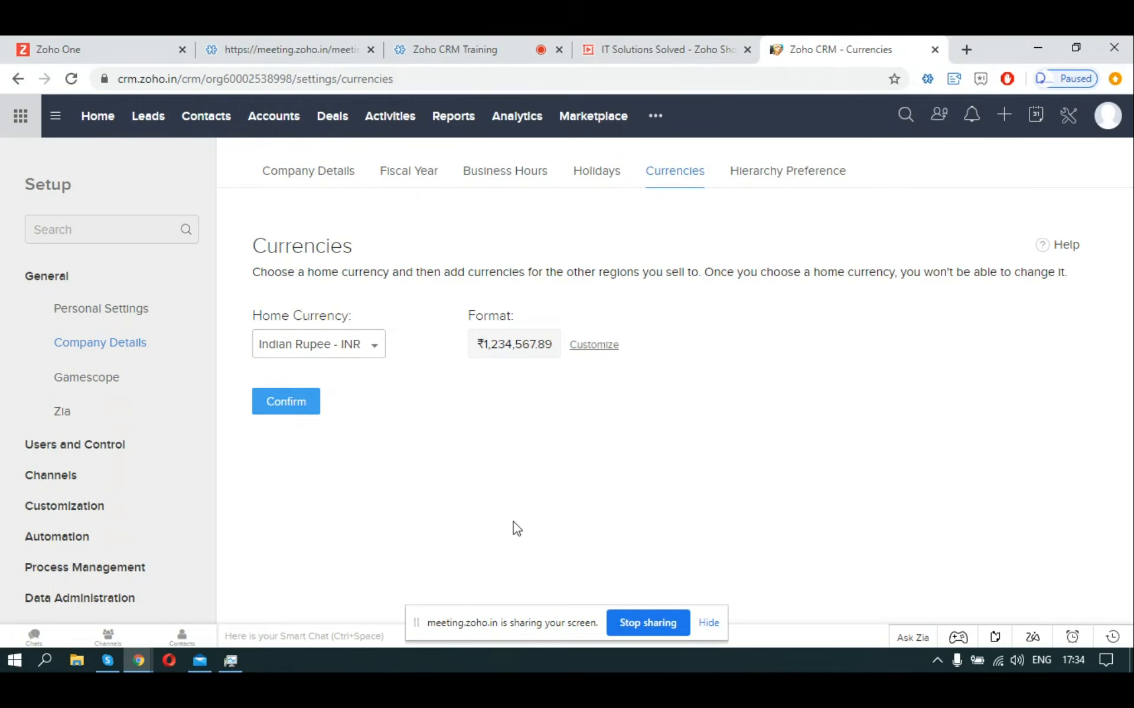
left_click(655, 50)
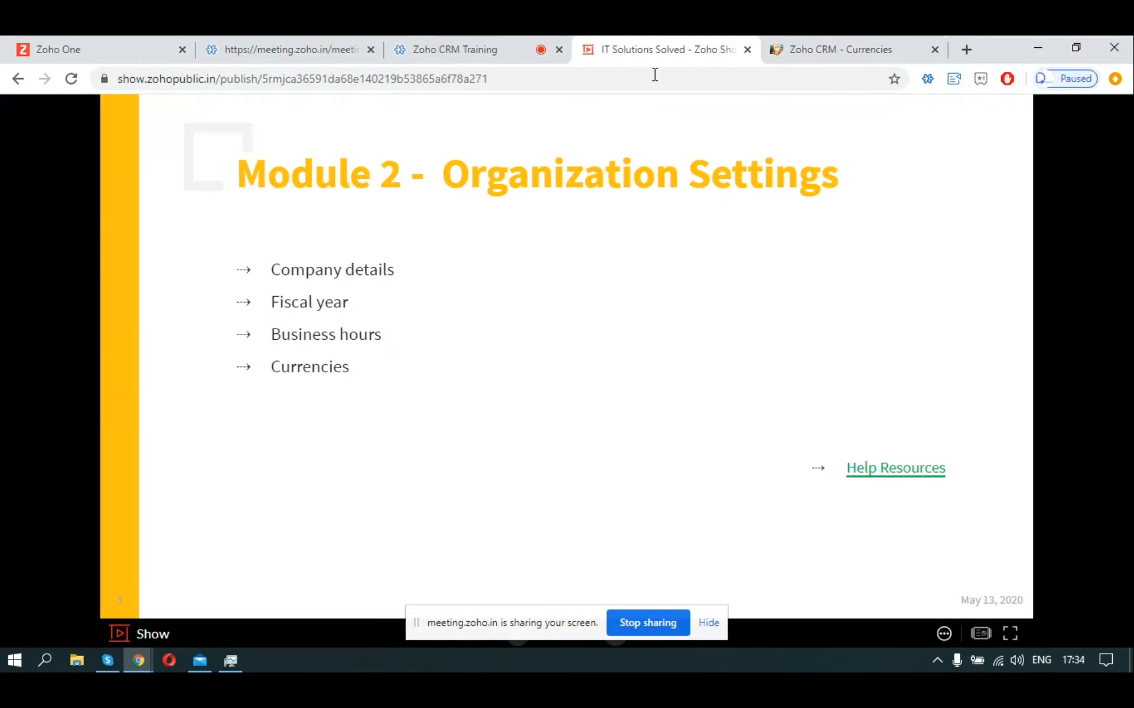
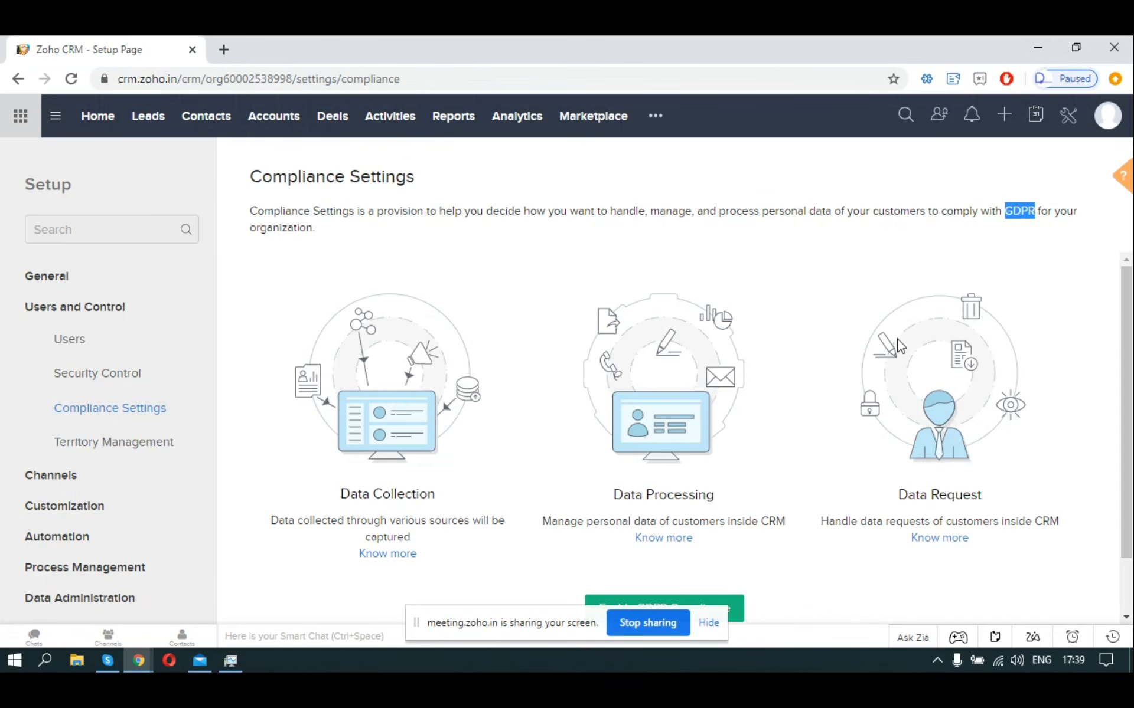
Examine the GDPR Compliance Settings overview, highlighting the Data Processing and Data Request headings, and switch back to the training slides.
scroll(900, 346, "down", 2)
left_click(709, 623)
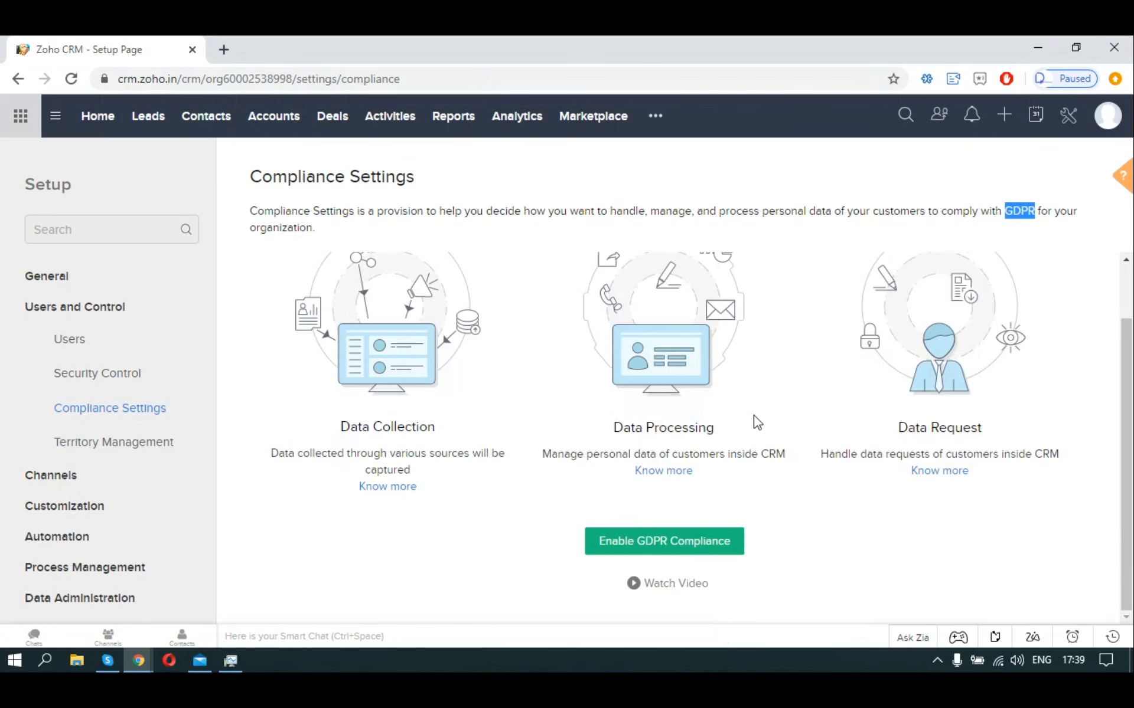
scroll(669, 439, "up", 2)
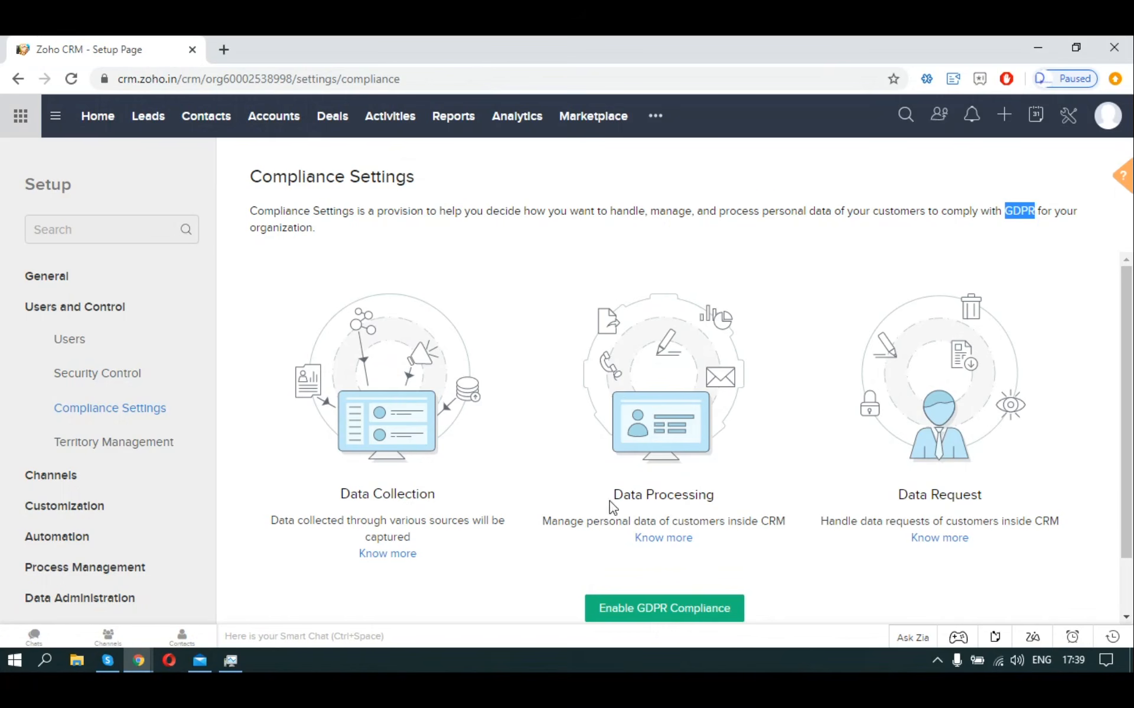
triple_click(612, 494)
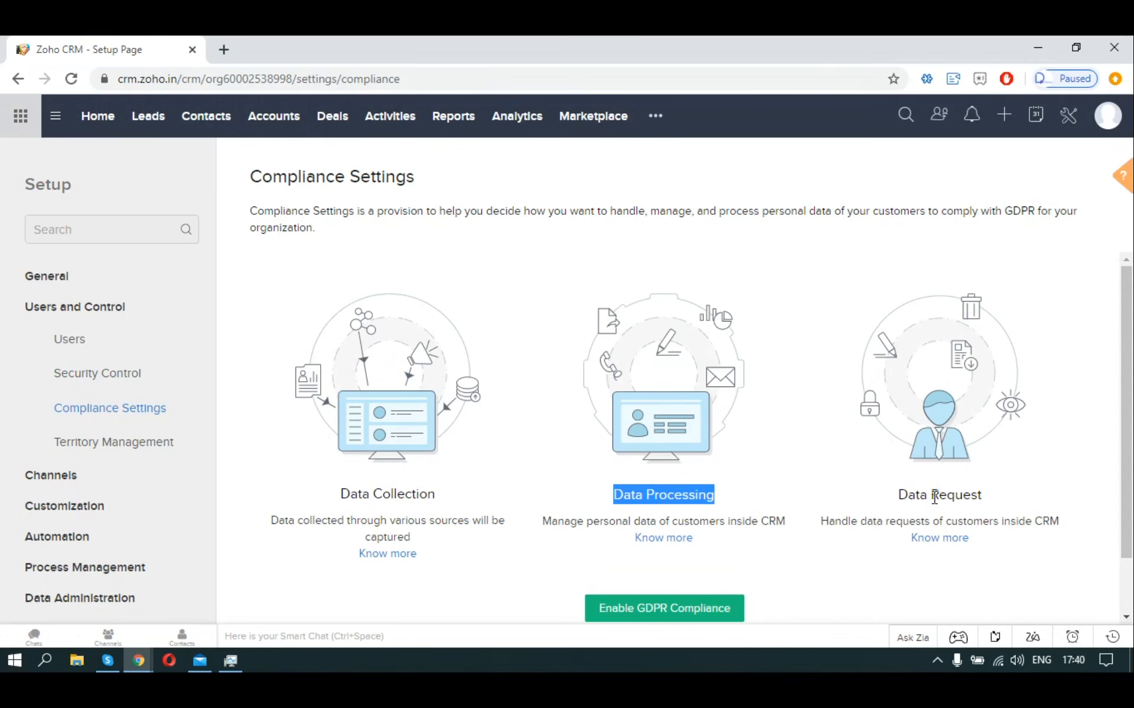
triple_click(934, 497)
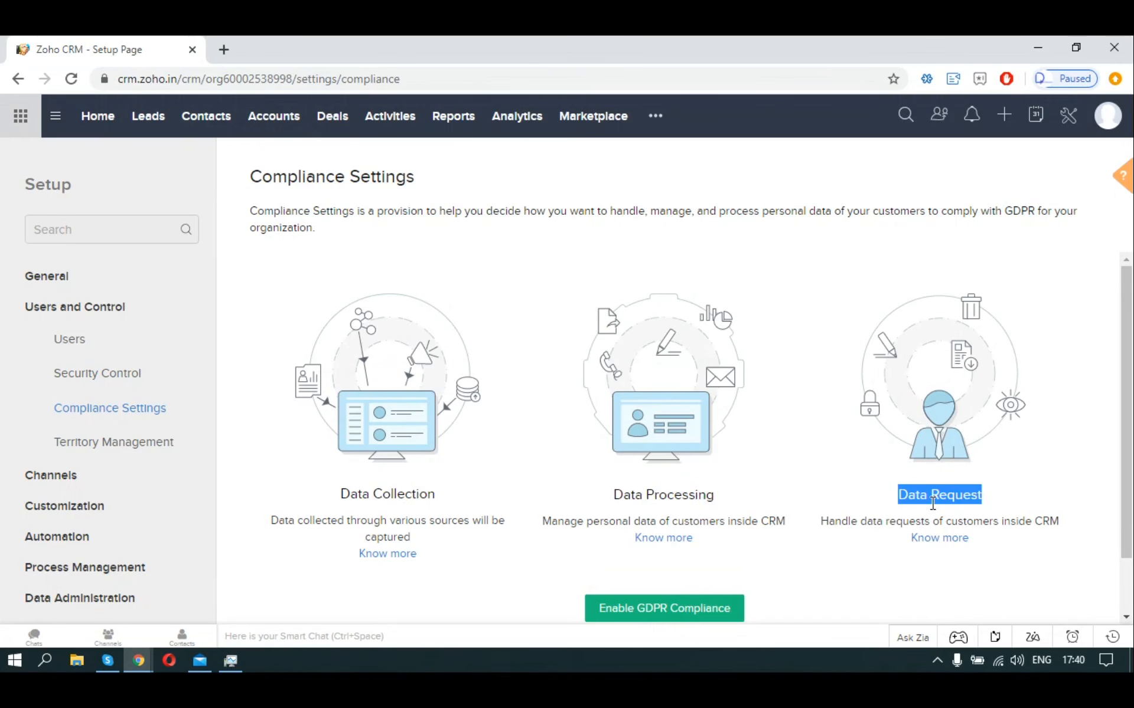
key("alt+Tab")
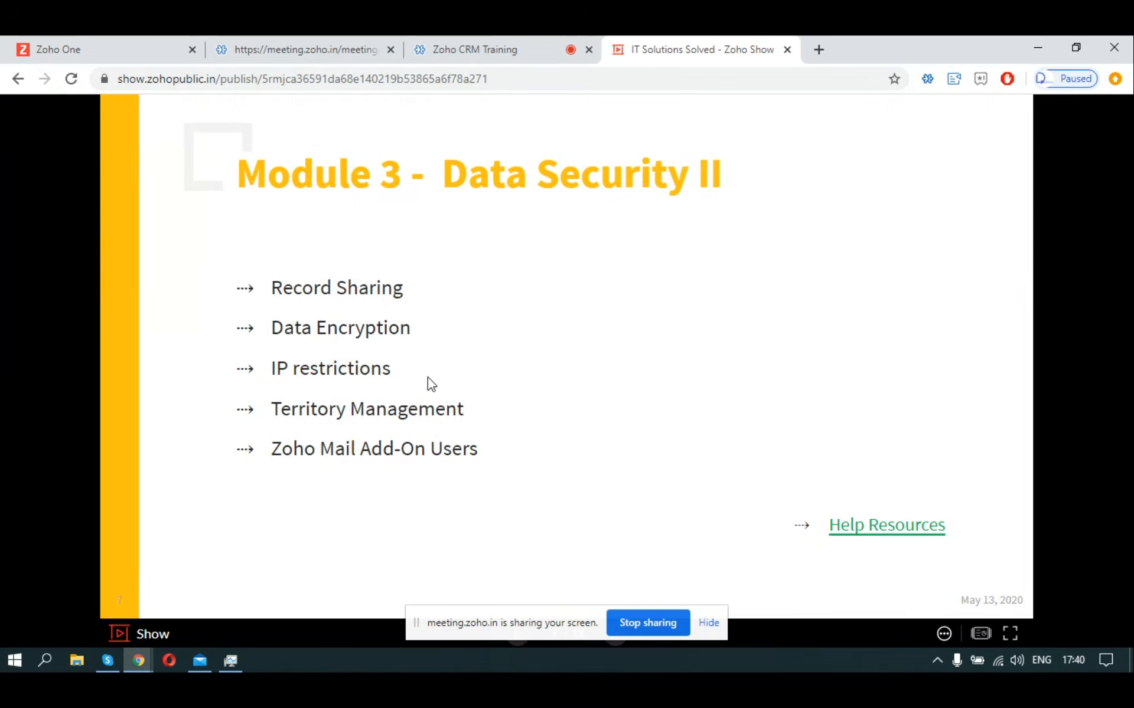
key("alt+Tab")
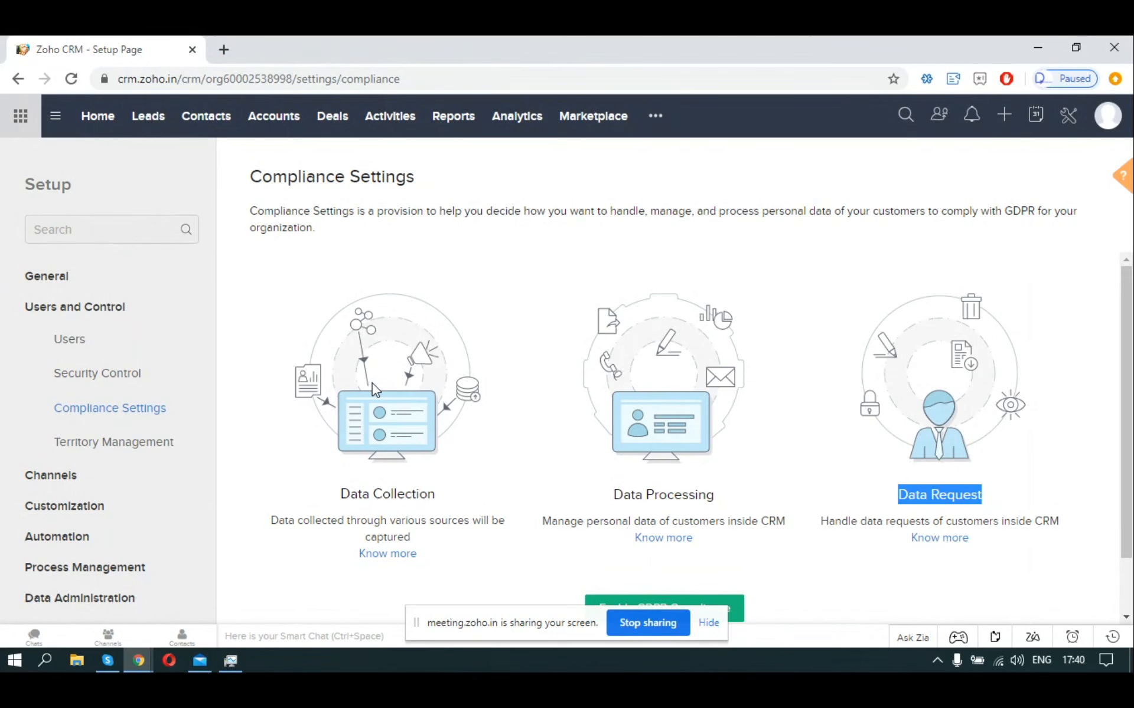
key("alt+Tab")
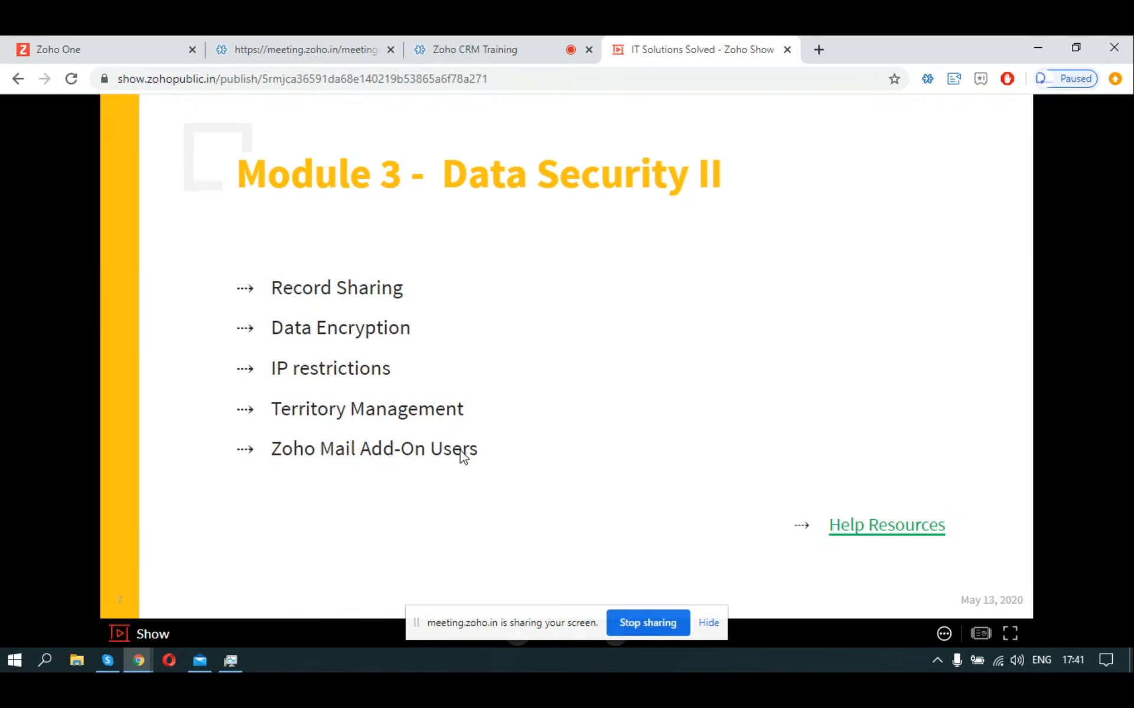
key("alt+Tab")
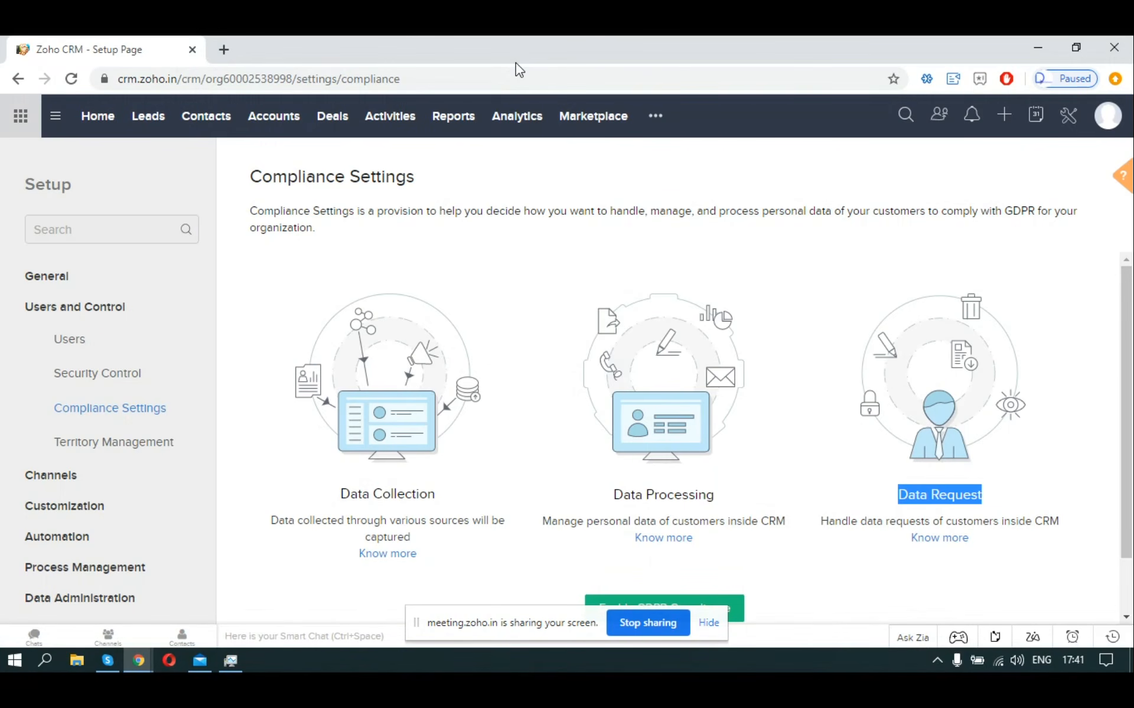
key("alt+Tab")
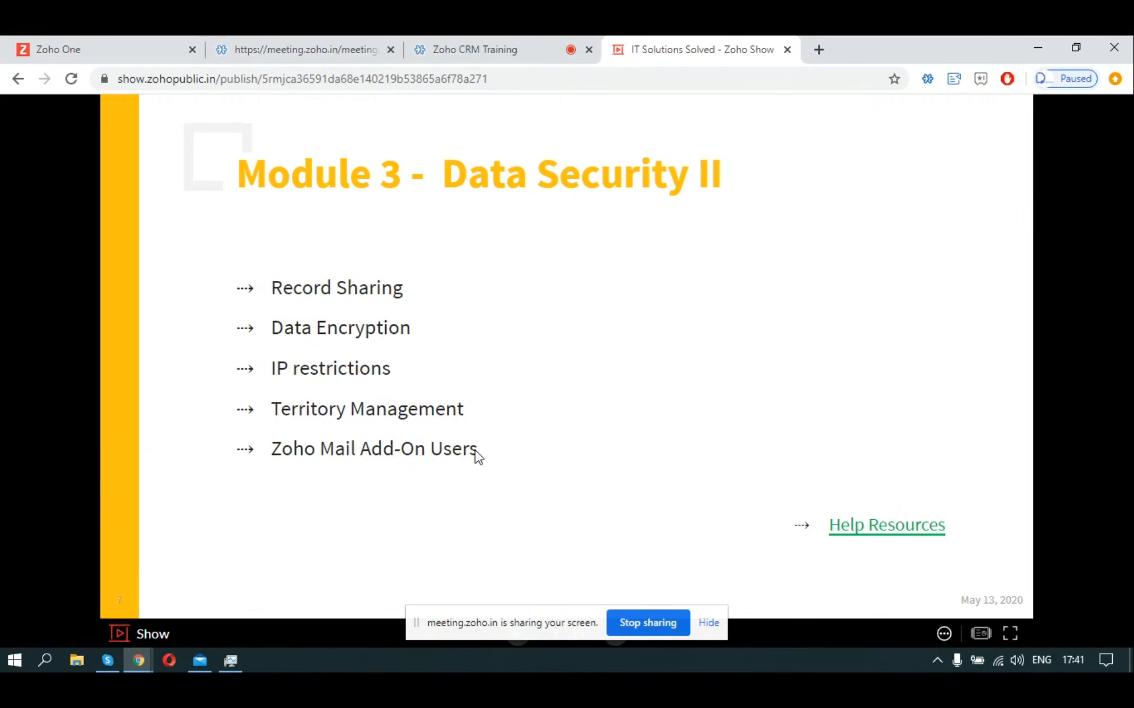
Hide the screen-sharing notice, advance the training slides to Module 4 - User Management, and switch back to Zoho CRM.
left_click(718, 627)
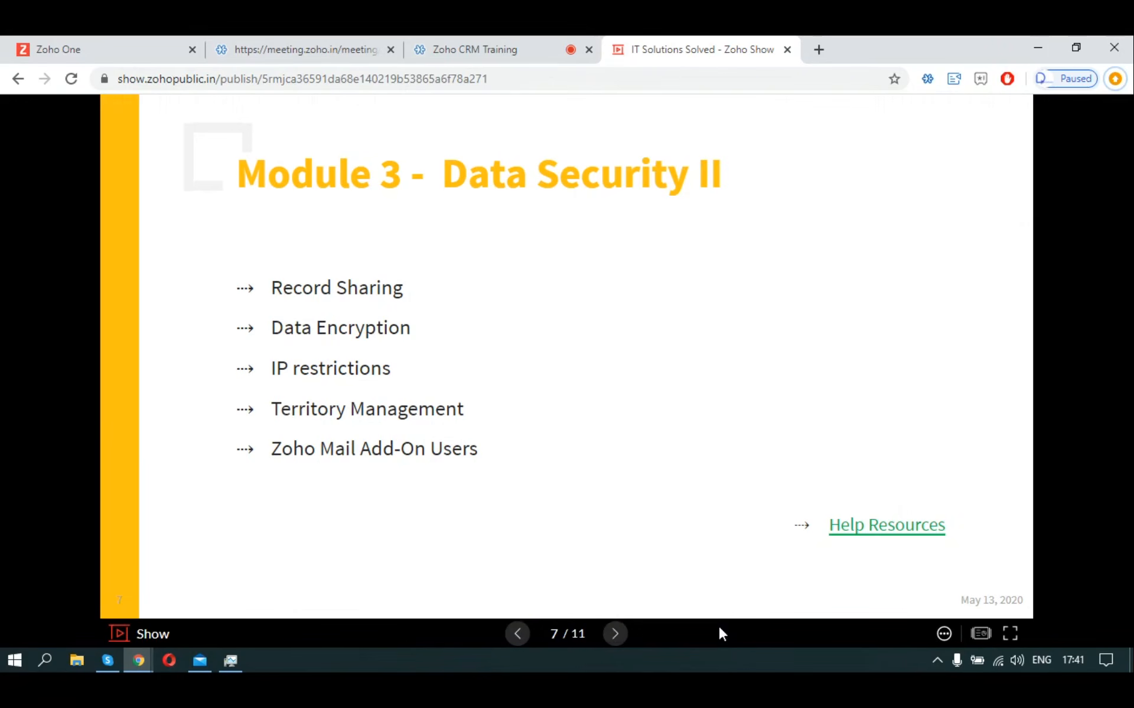
left_click(613, 634)
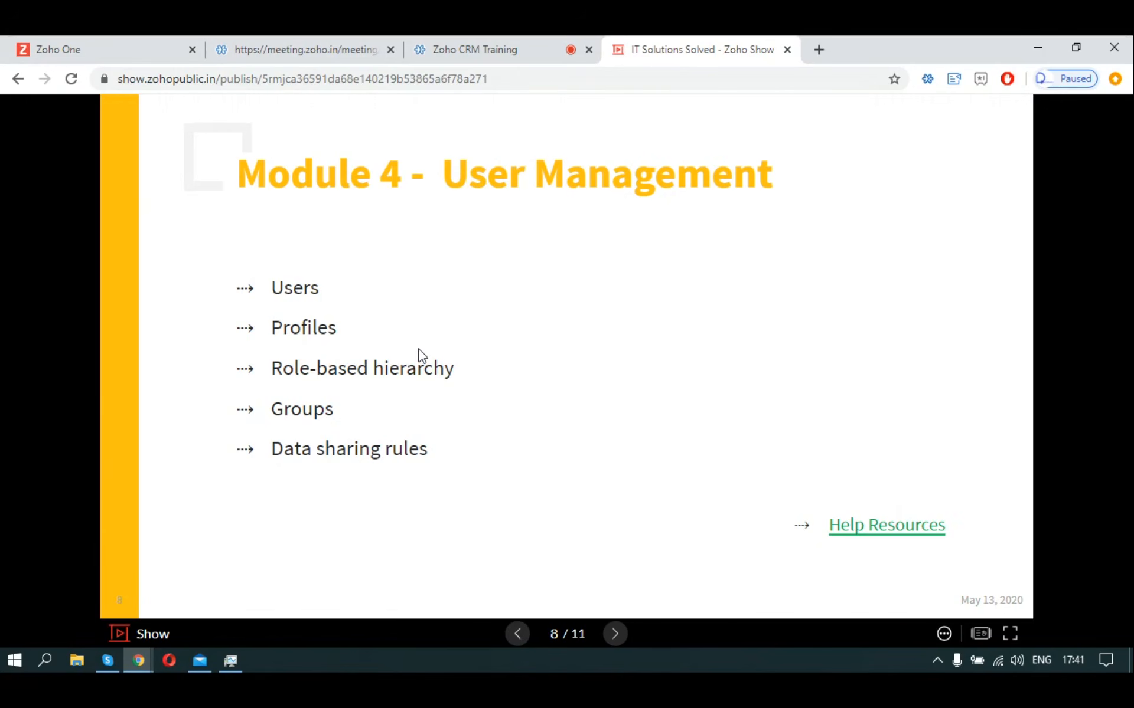
key("alt+Tab")
key("Tab")
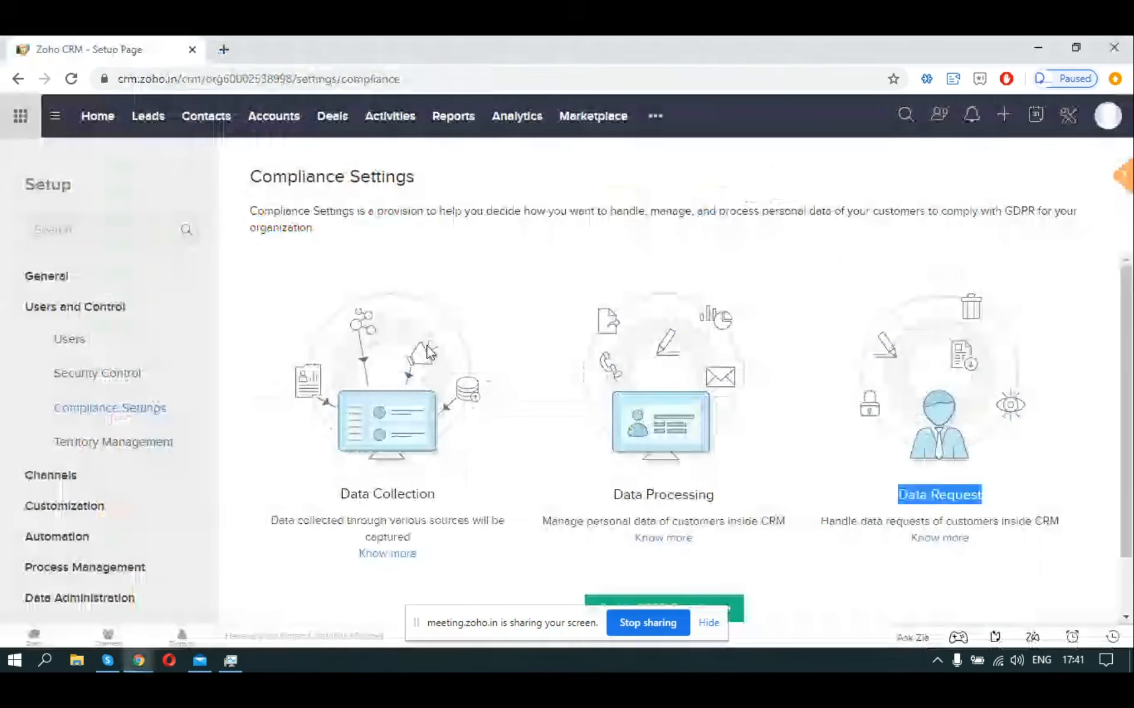
Open the Users settings and examine the active user's locale, display name, theme and signature details, highlighting the Signature heading.
left_click(64, 340)
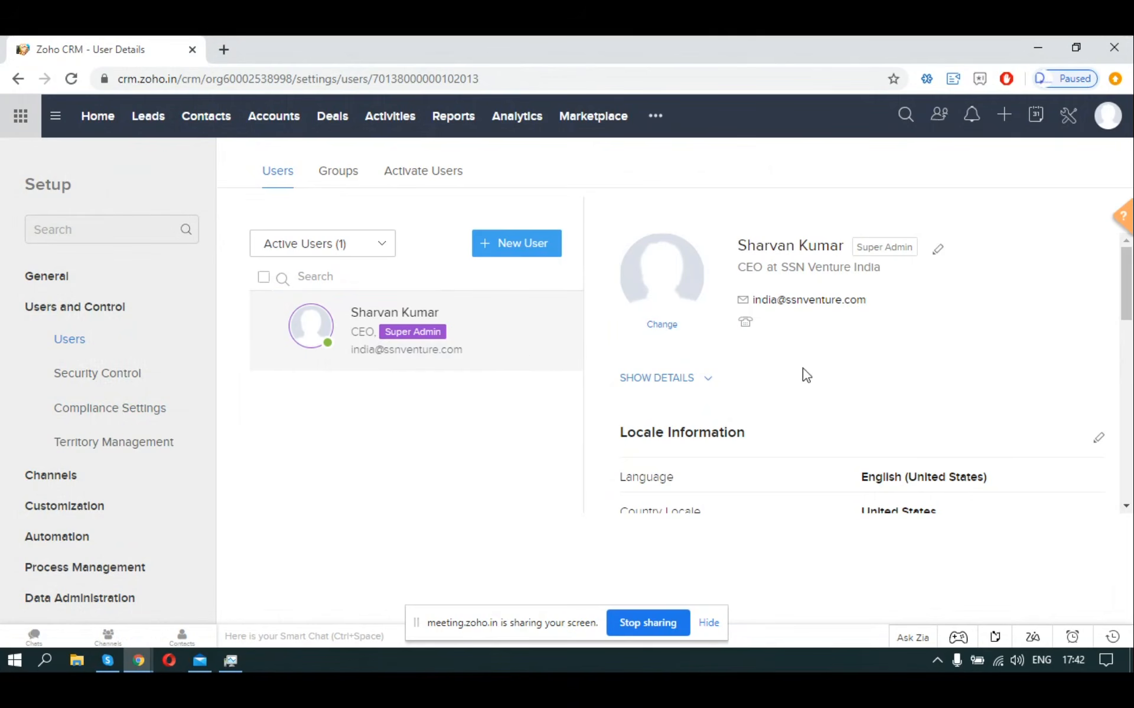
scroll(818, 363, "down", 5)
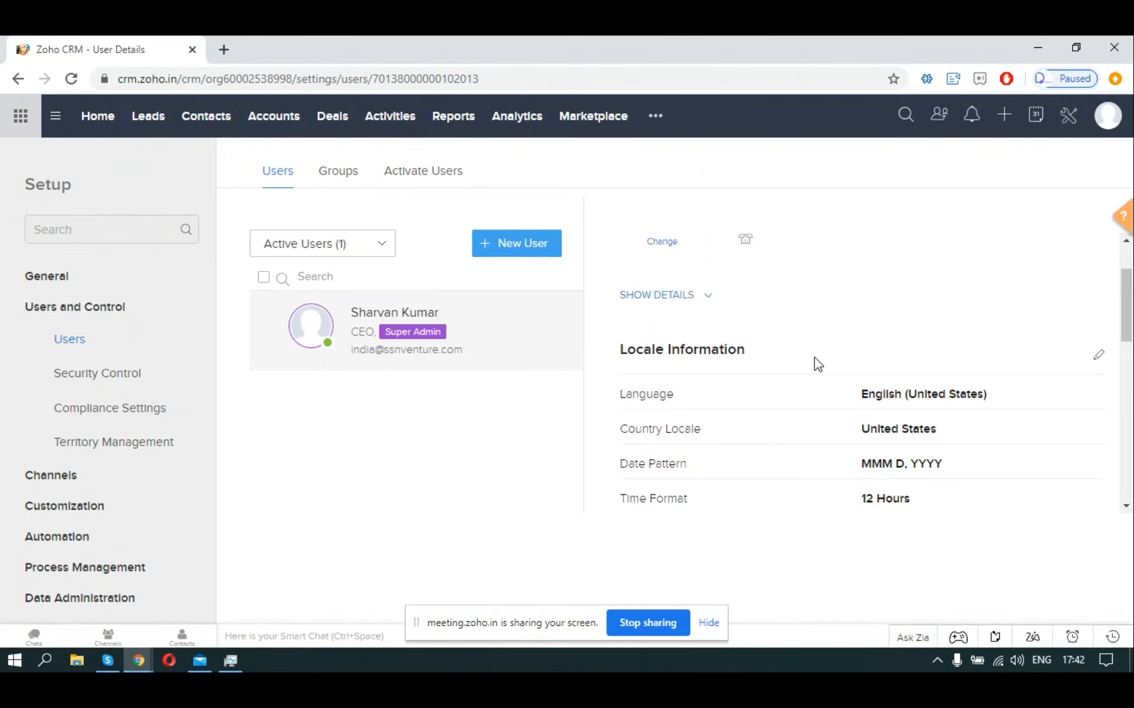
scroll(817, 363, "down", 1)
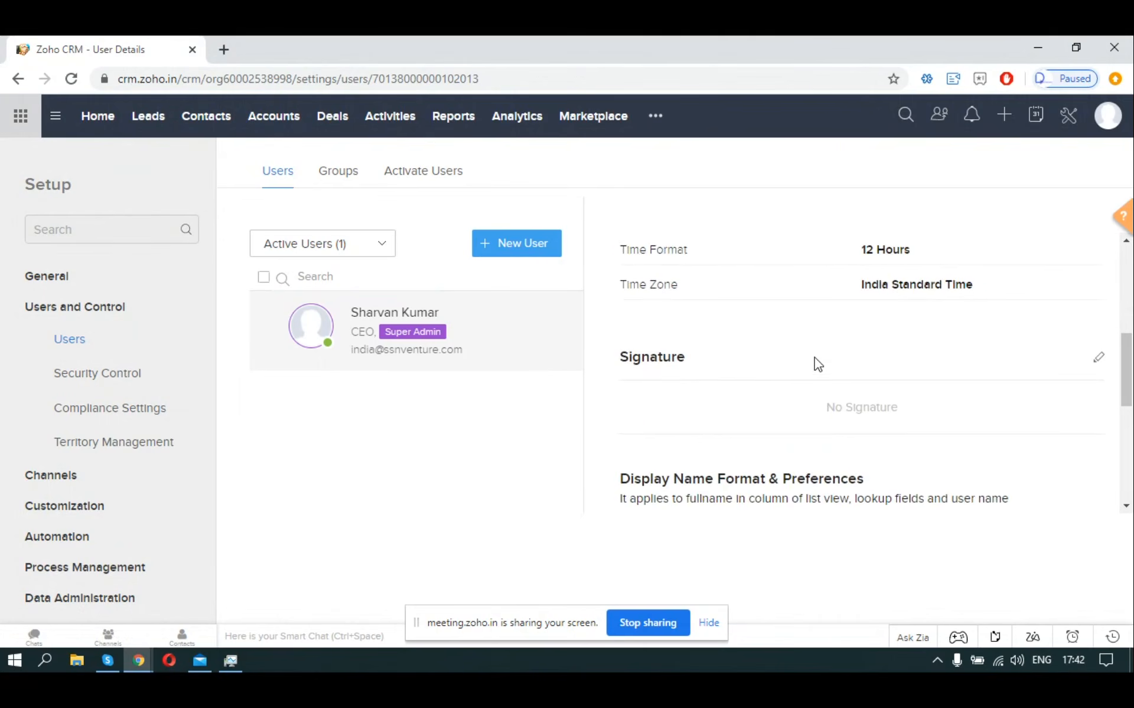
scroll(818, 363, "down", 5)
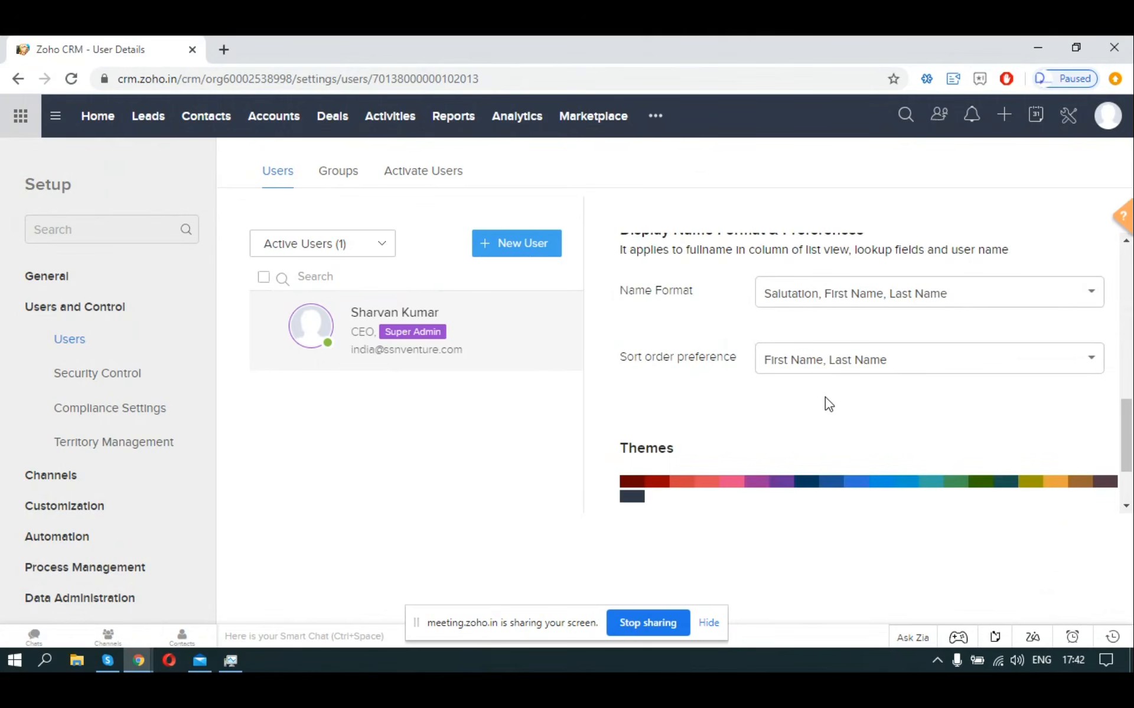
scroll(825, 398, "up", 5)
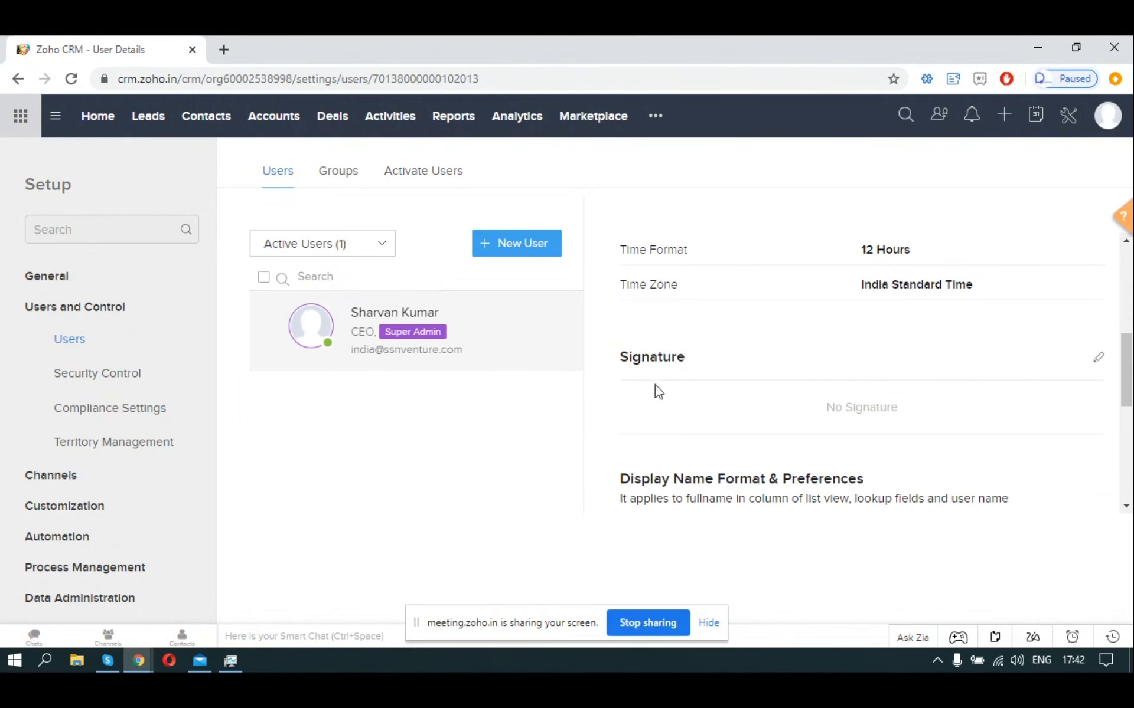
left_click_drag(622, 359, 685, 358)
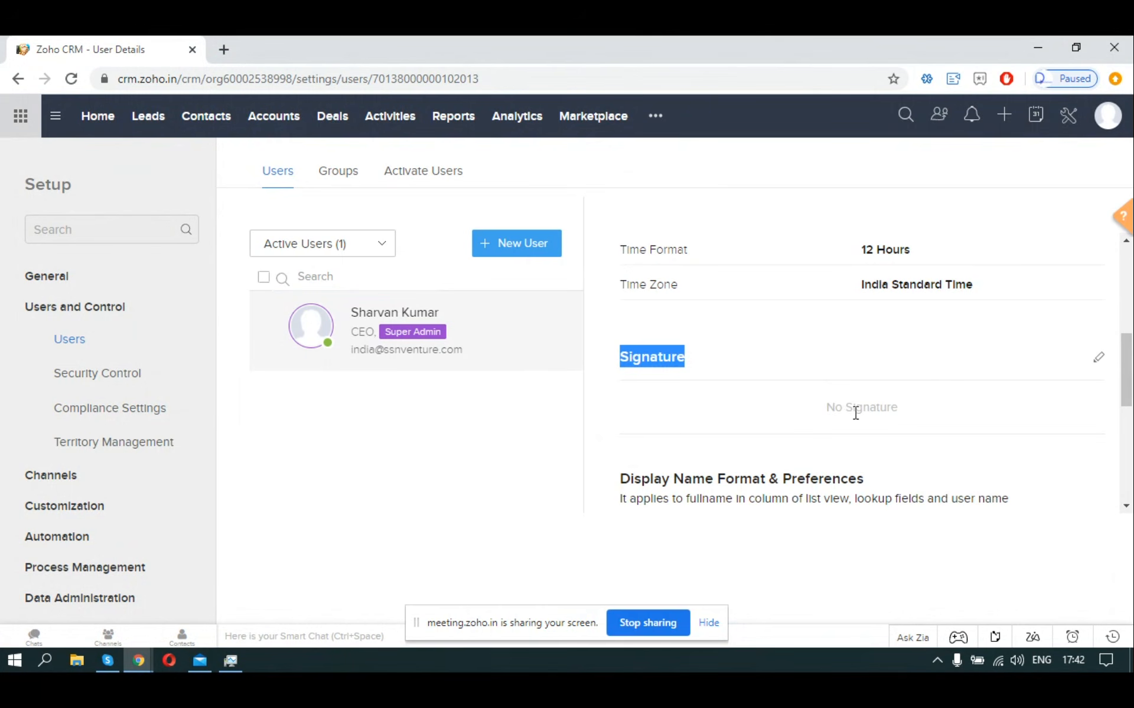
Start adding a new user, examine the Individual, Group and Everyone options for assigning CRM, and return to the training slides.
left_click(520, 252)
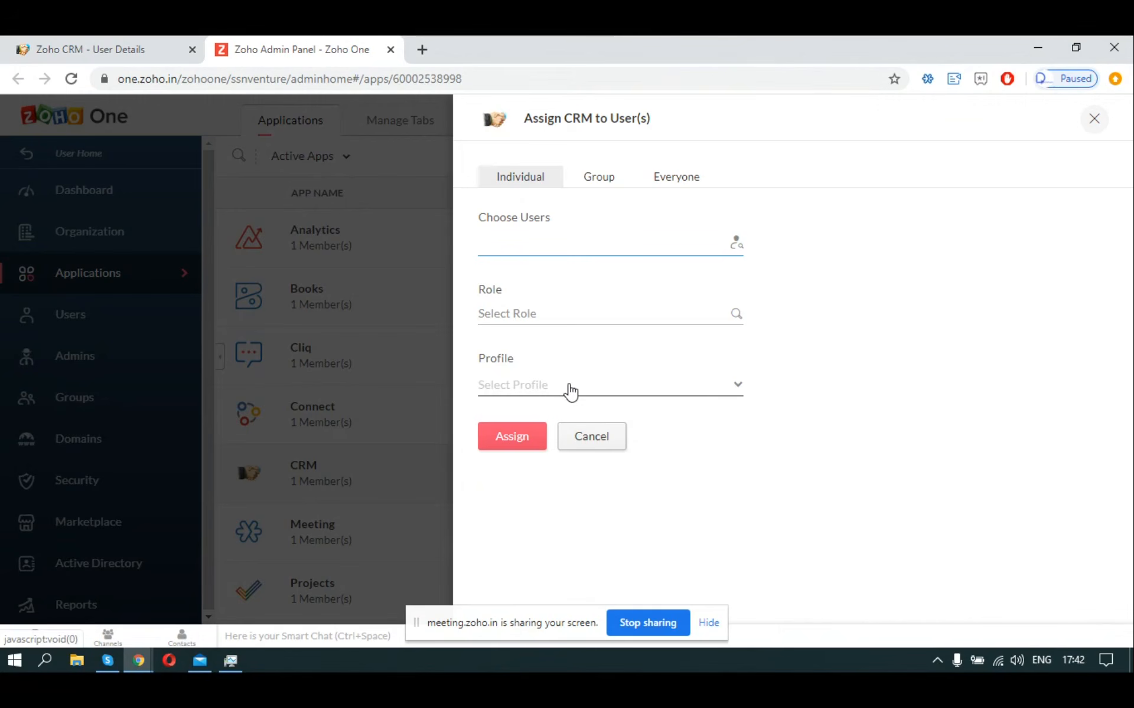
left_click(602, 178)
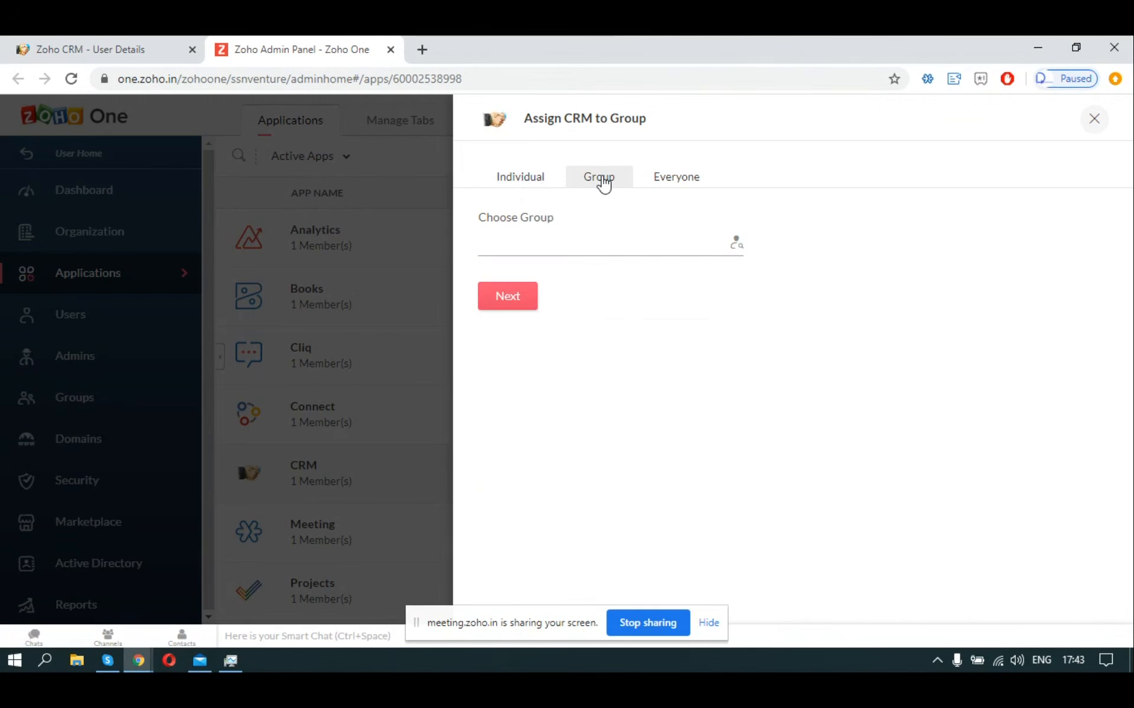
left_click(541, 187)
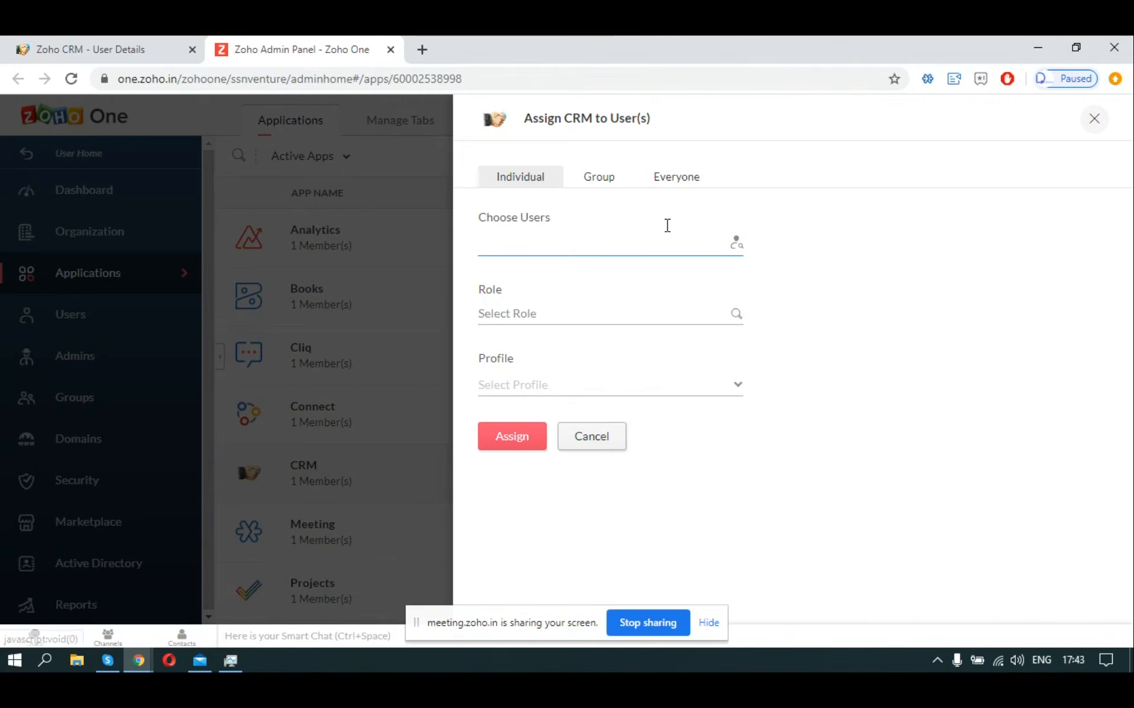
left_click(675, 187)
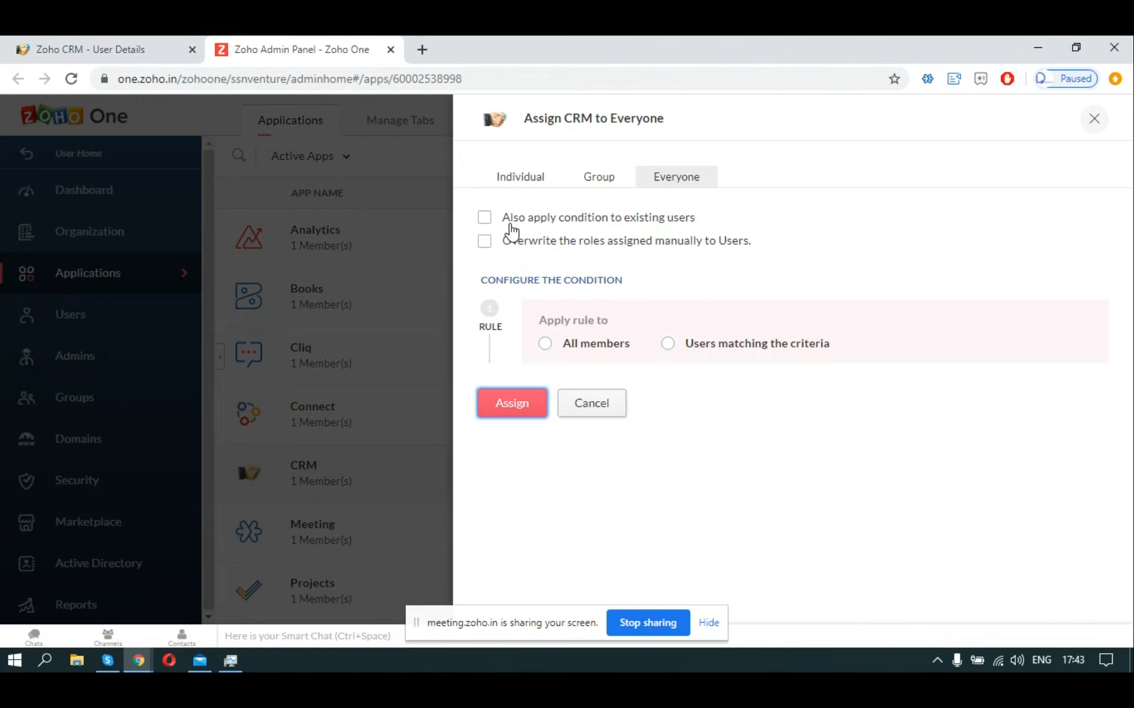
left_click(520, 176)
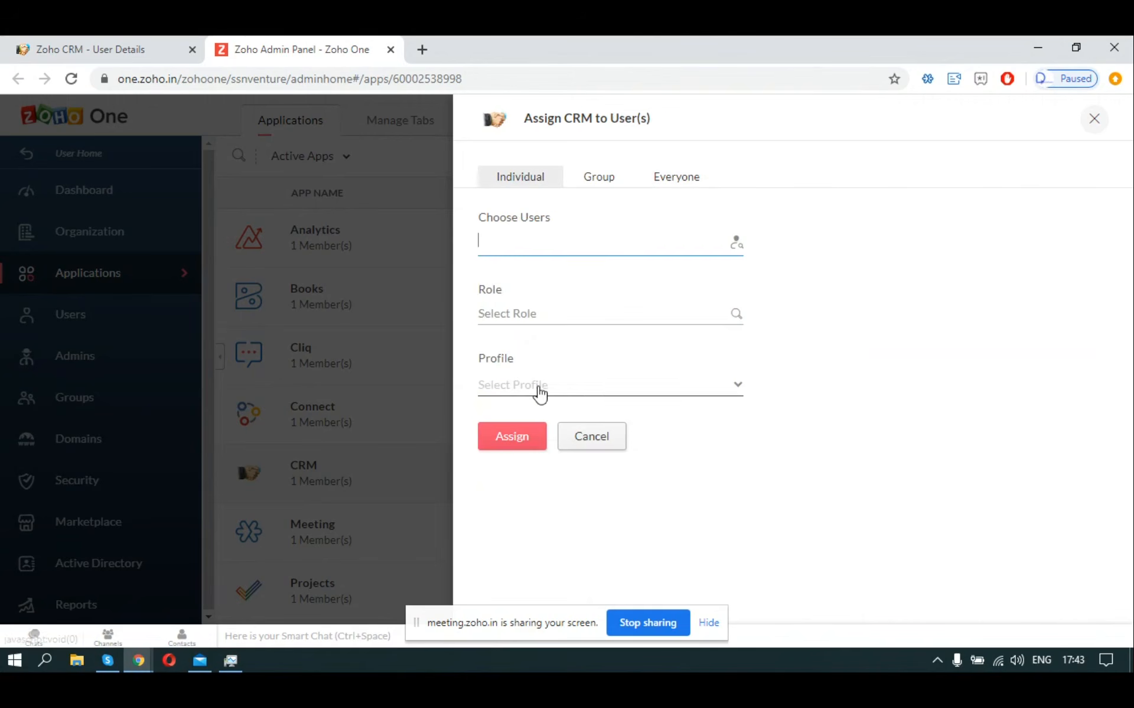
left_click(691, 185)
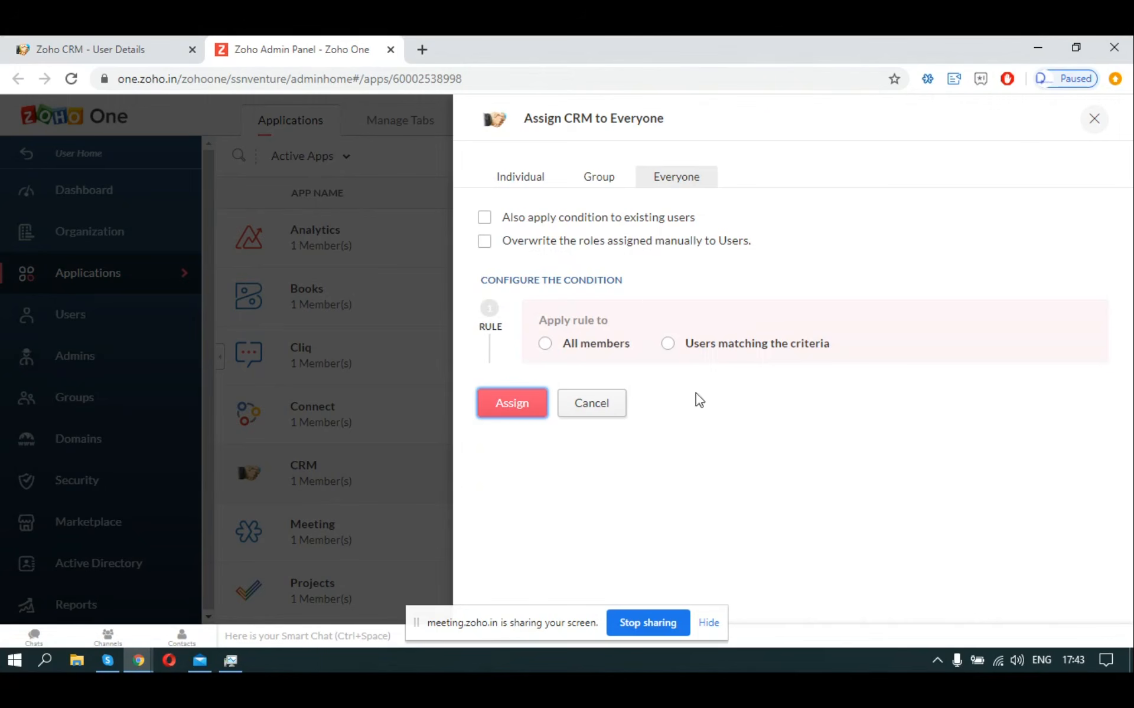
left_click(620, 417)
left_click_drag(302, 40, 192, 43)
left_click(274, 42)
key("alt+Tab")
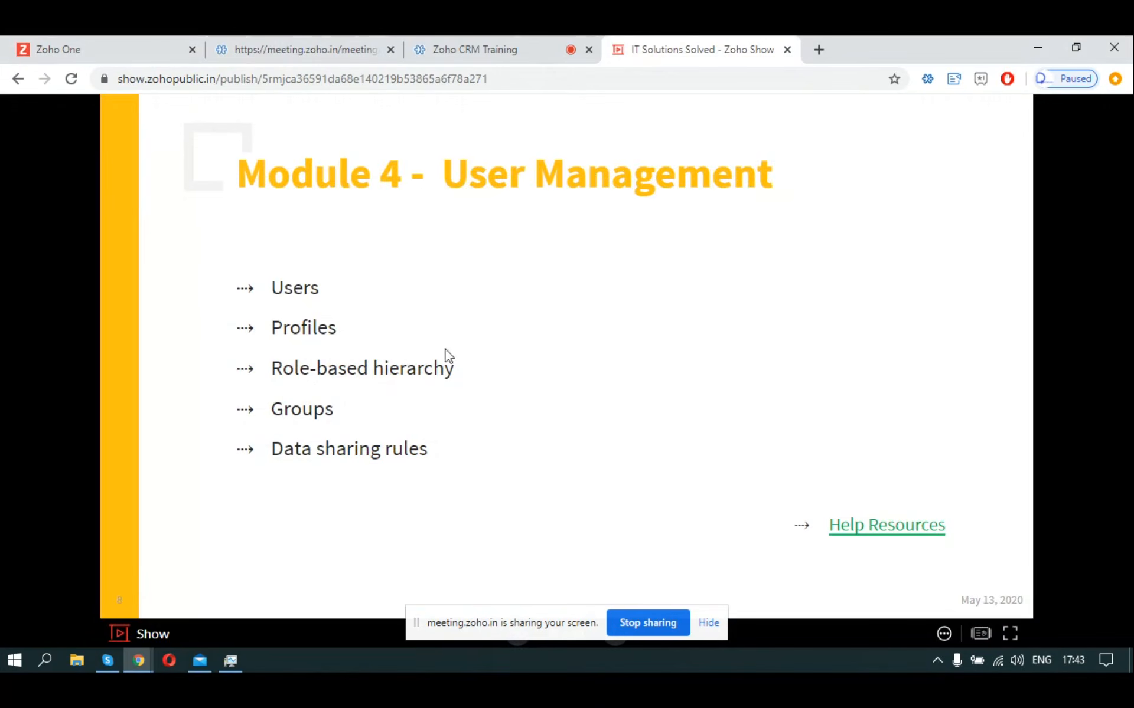